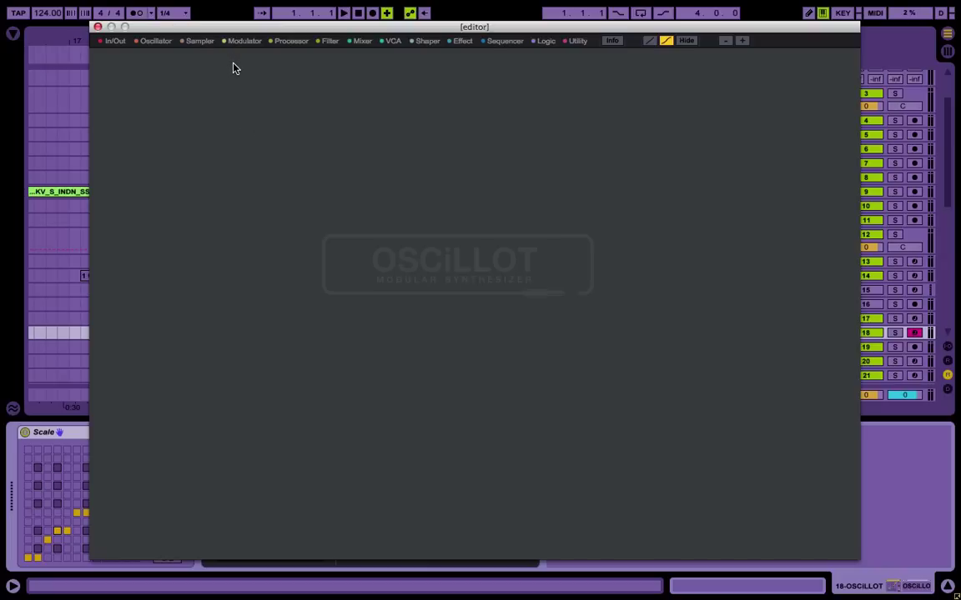
- Add a MIDI to CV Gate module and place it at the top centre of the patch canvas
left_click(115, 44)
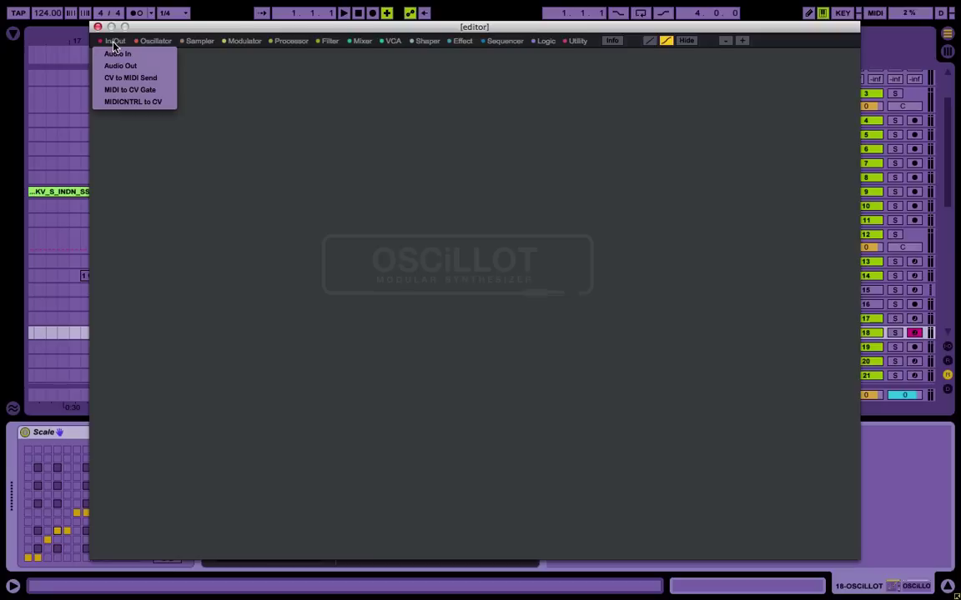
left_click(163, 90)
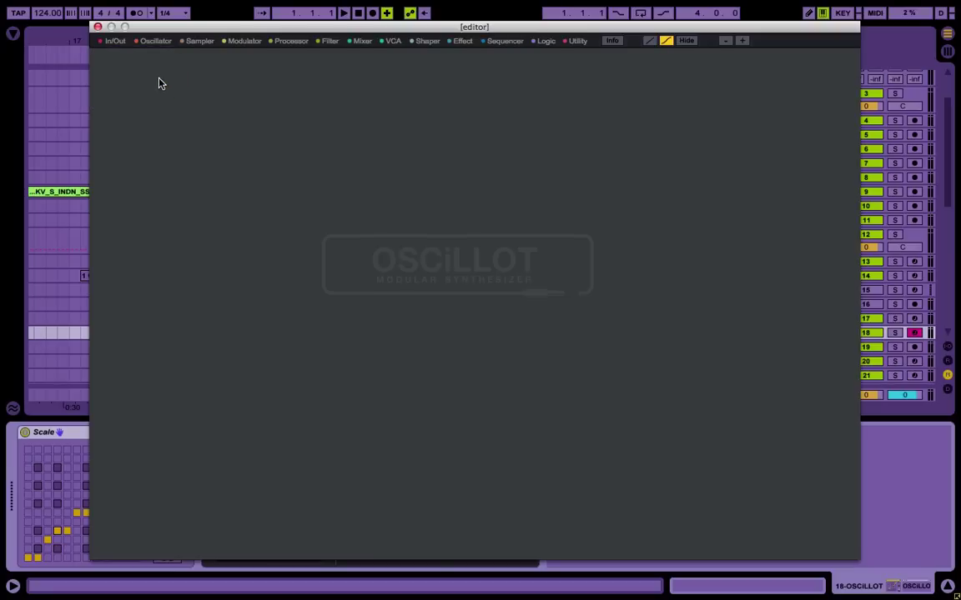
left_click_drag(167, 73, 460, 74)
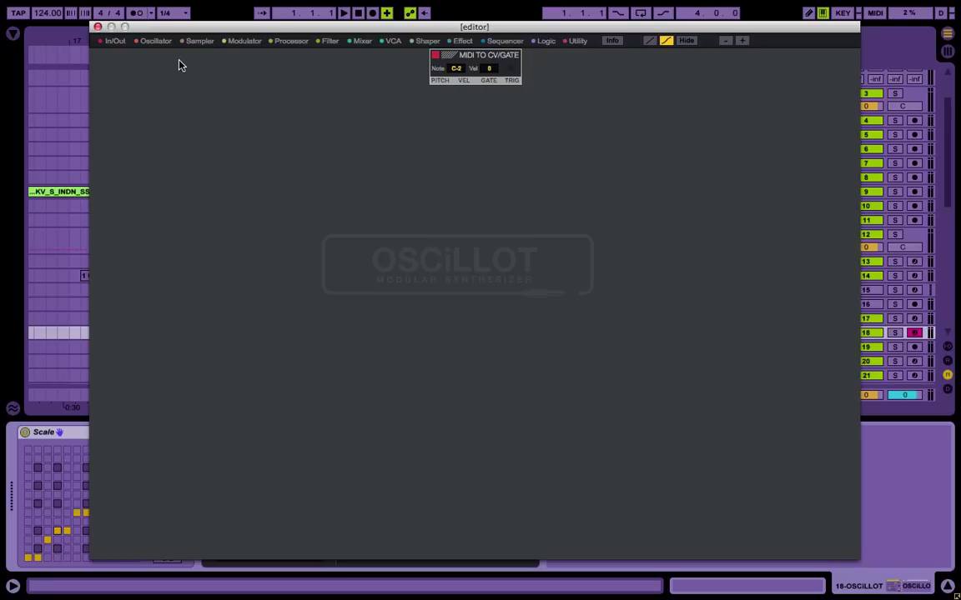
- Add an OscMorph oscillator below the MIDI to CV/Gate module and sweep its waveform morph knob
left_click(155, 42)
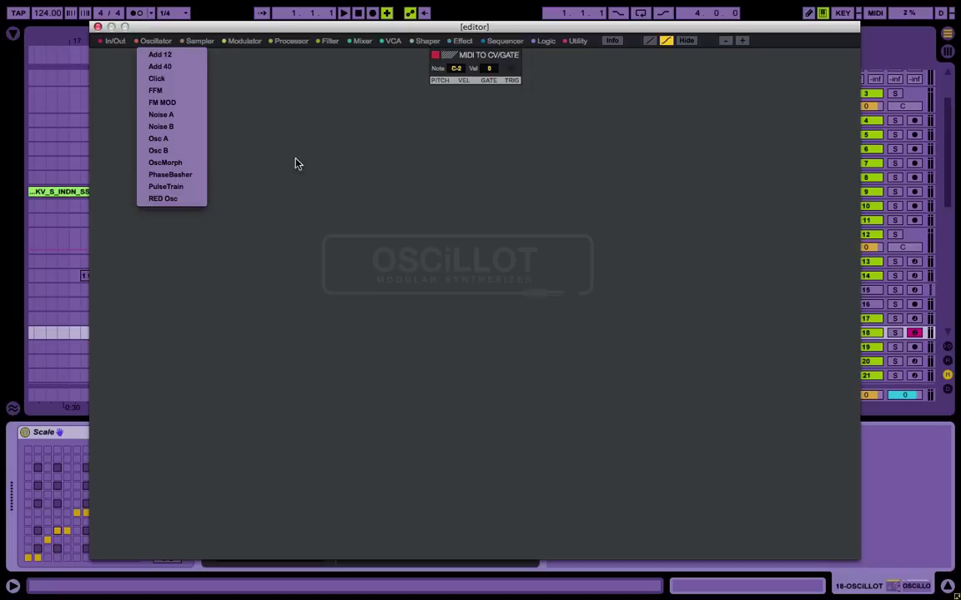
left_click(184, 163)
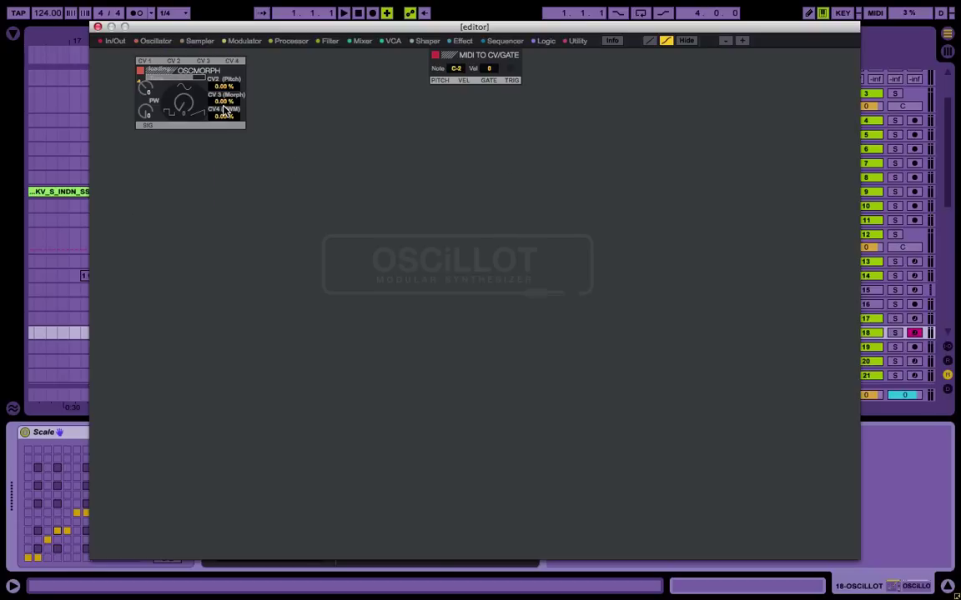
left_click_drag(163, 76, 383, 173)
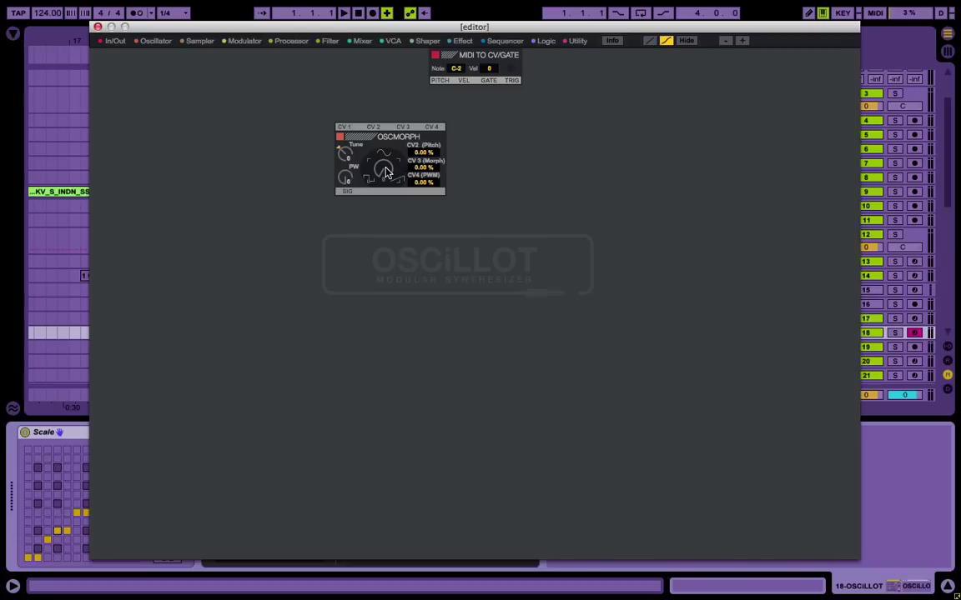
left_click_drag(383, 169, 383, 250)
left_click_drag(383, 168, 383, 103)
- Add an Osc A oscillator and place it in the upper-left corner of the patch canvas
left_click(155, 41)
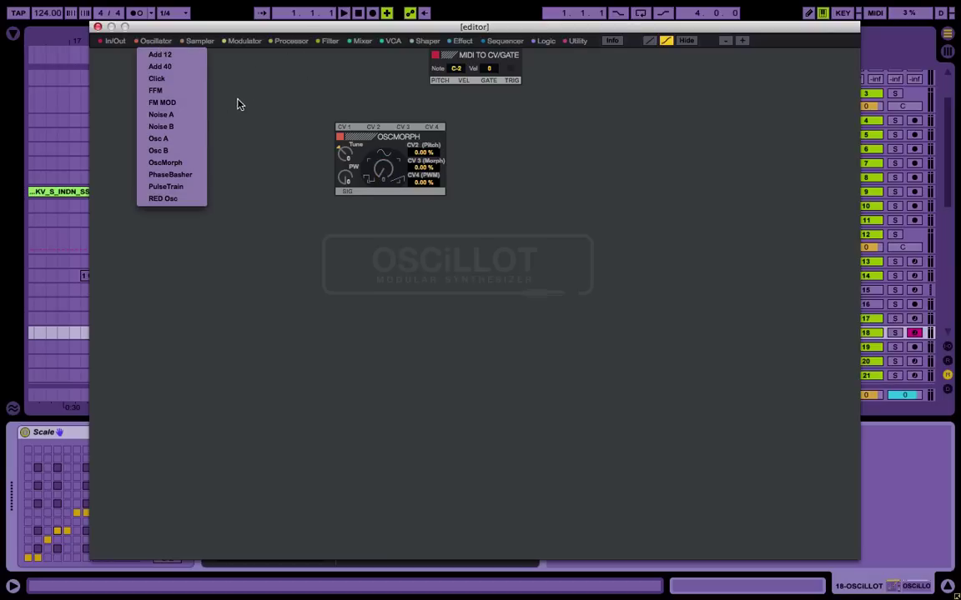
left_click(177, 141)
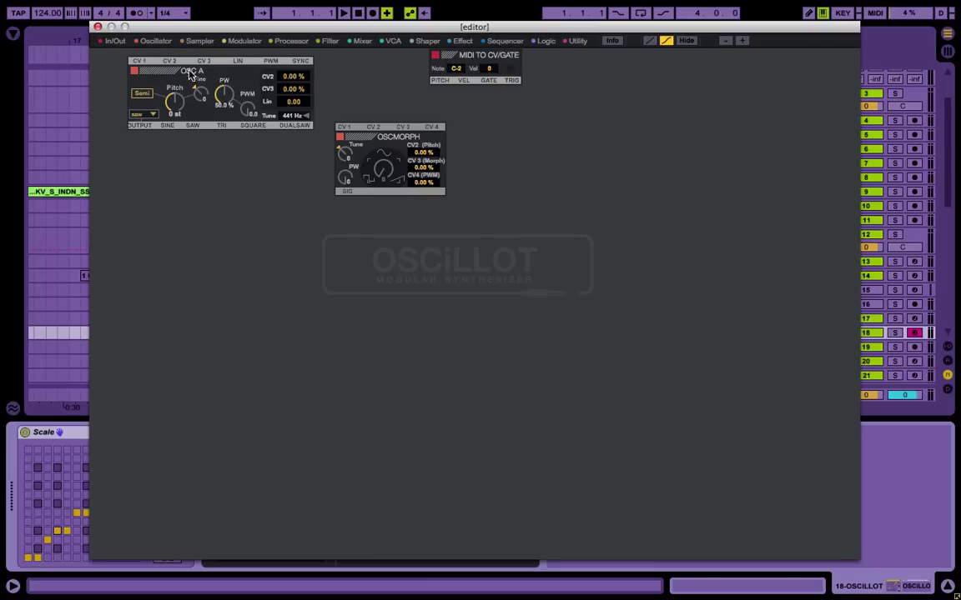
mouse_move(163, 70)
left_mouse_down()
mouse_move(246, 80)
mouse_move(151, 81)
mouse_move(131, 65)
mouse_move(162, 69)
left_mouse_up()
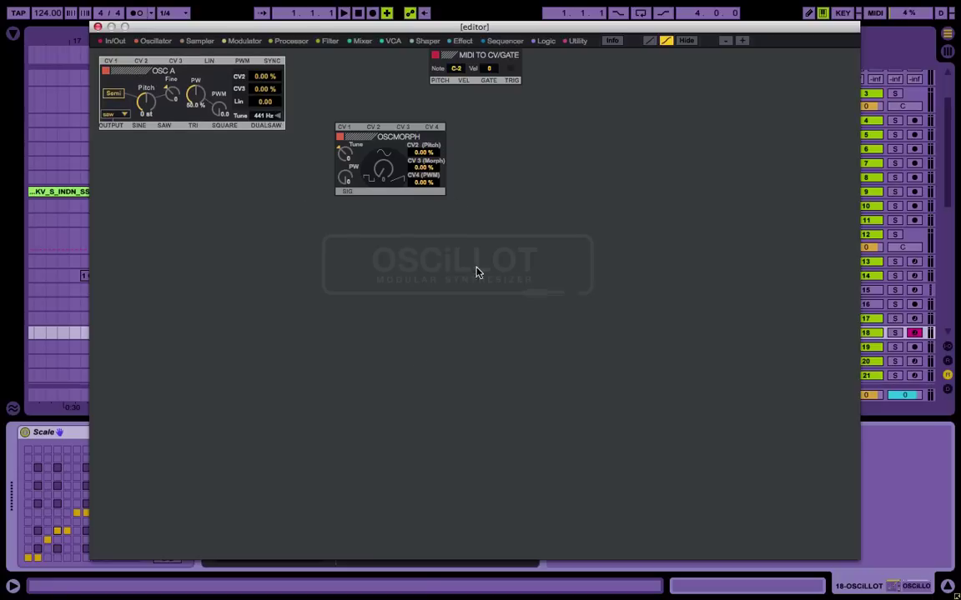
- Add a second OscMorph oscillator and stack both OscMorph modules in a column beneath Osc A
left_click(156, 41)
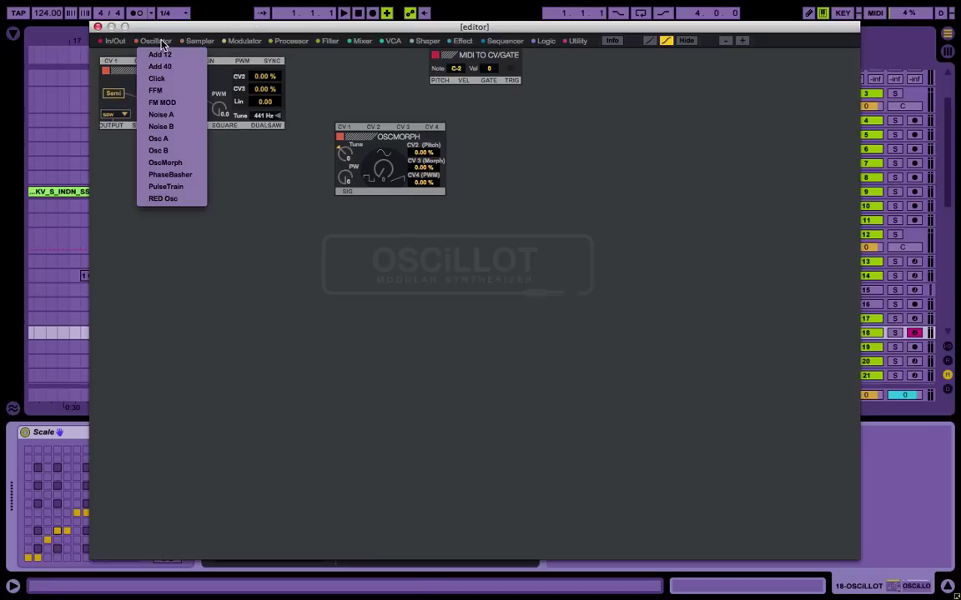
left_click(185, 165)
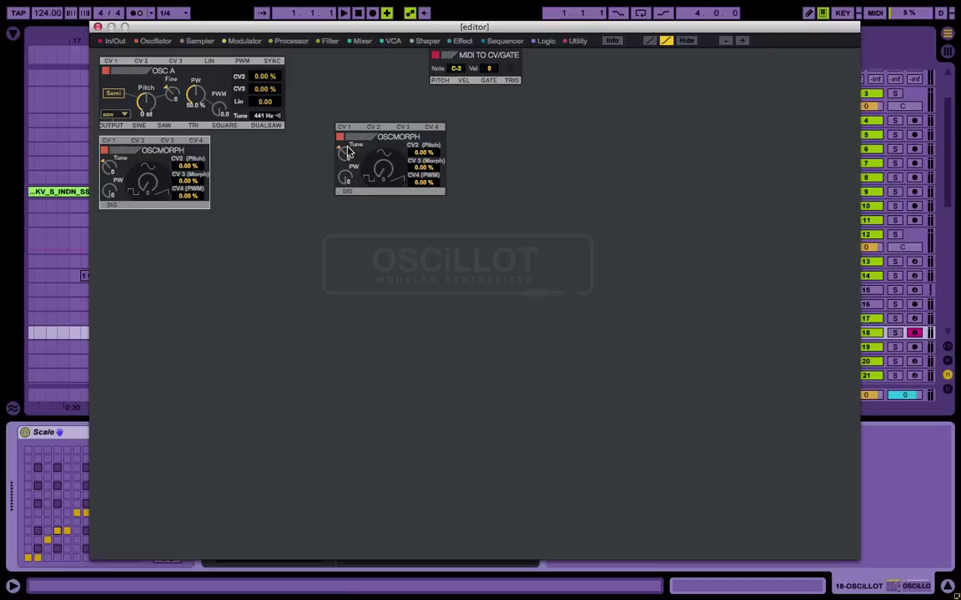
left_click_drag(360, 136, 124, 231)
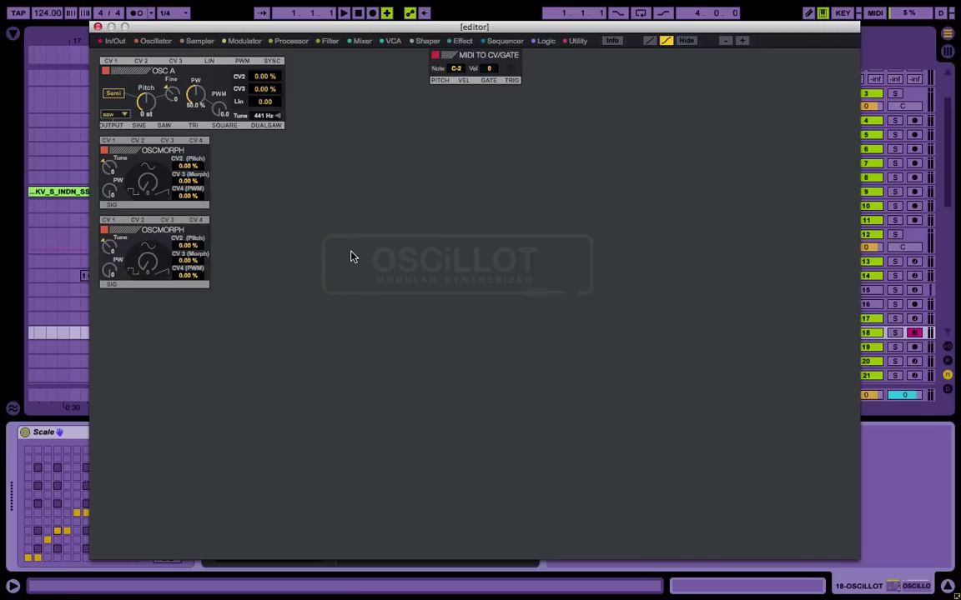
- Add an FFM oscillator and place it beneath the two OscMorph modules
left_click(156, 41)
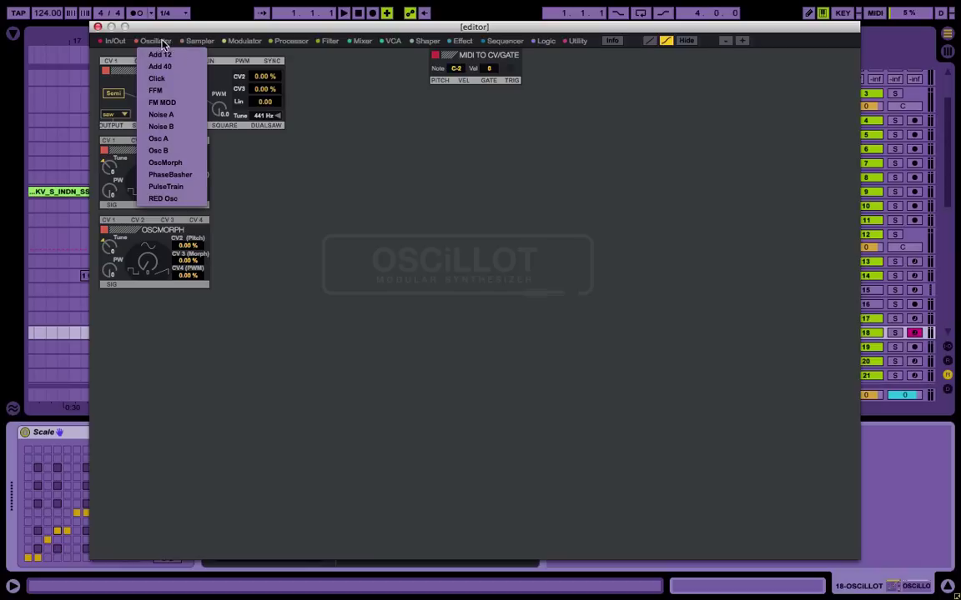
left_click(177, 94)
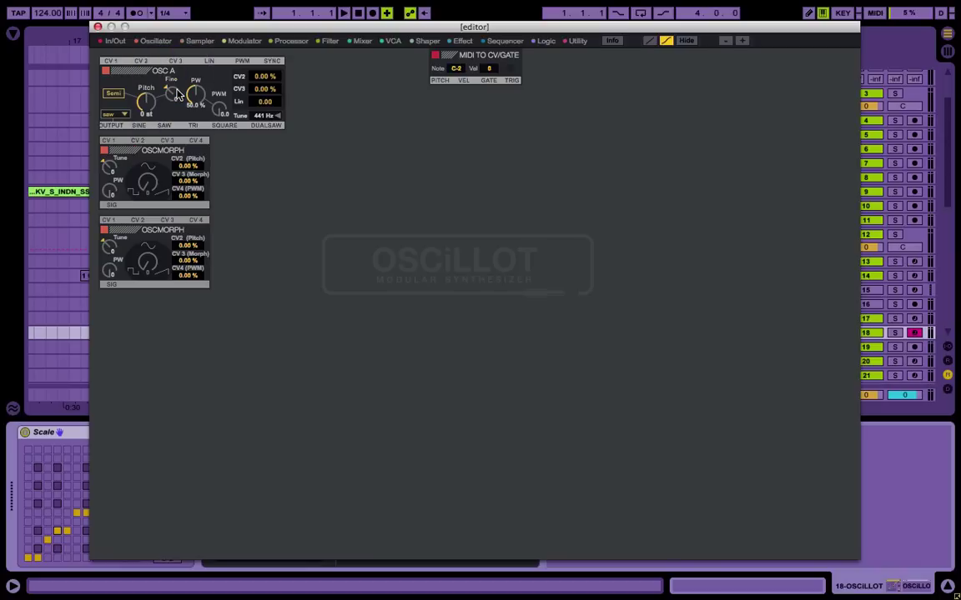
left_click_drag(147, 75, 147, 316)
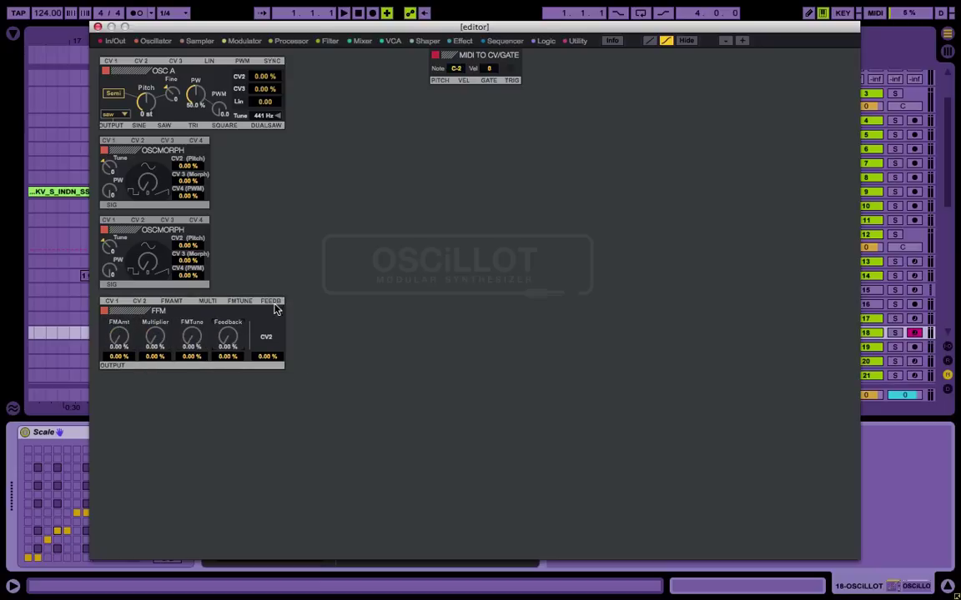
- Shift the FFM, both OscMorph modules and Osc A downward, keeping them stacked with free space above
left_click(60, 148)
left_click_drag(131, 315, 131, 383)
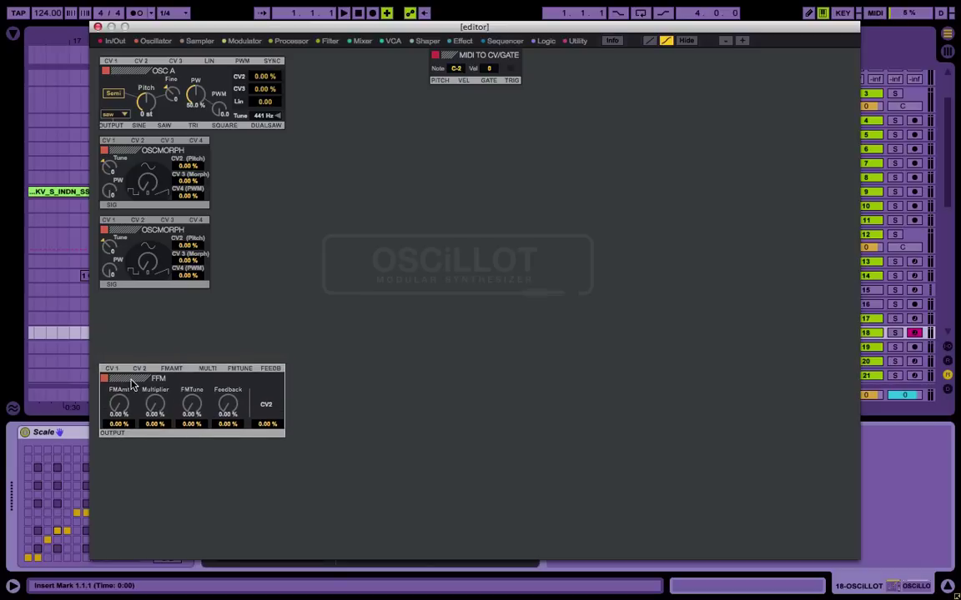
left_click_drag(131, 230, 131, 297)
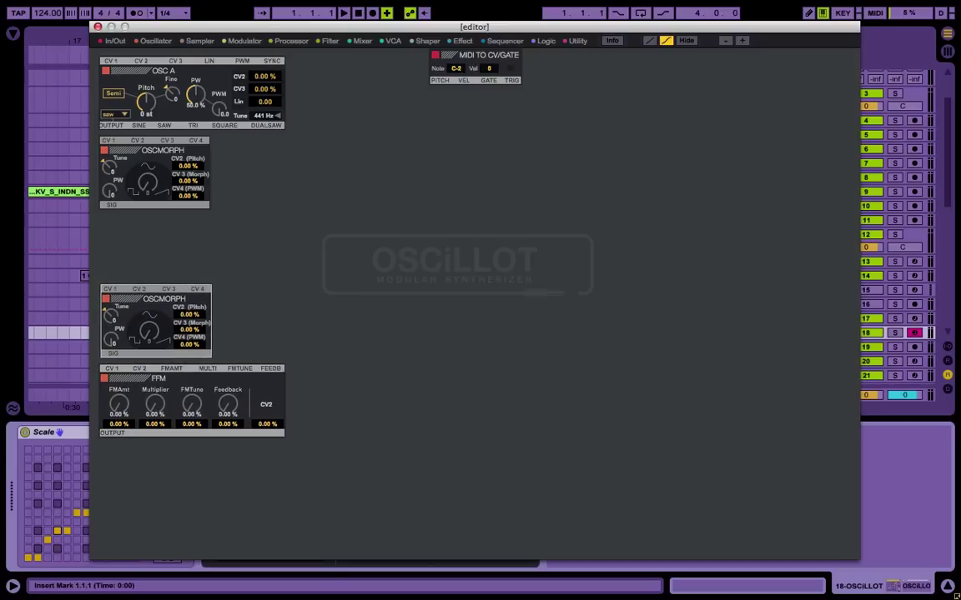
left_click_drag(138, 146, 137, 214)
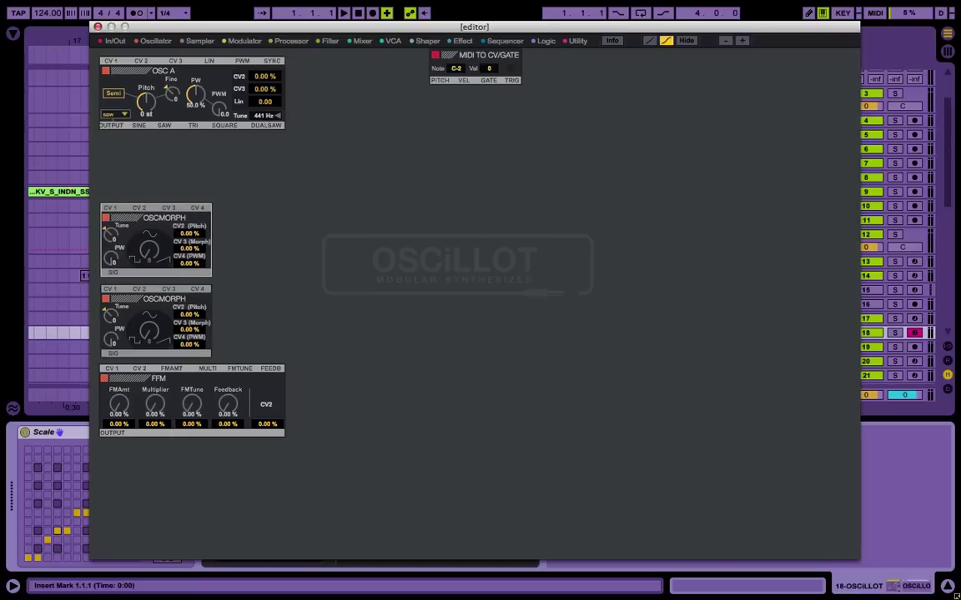
left_click_drag(111, 63, 111, 129)
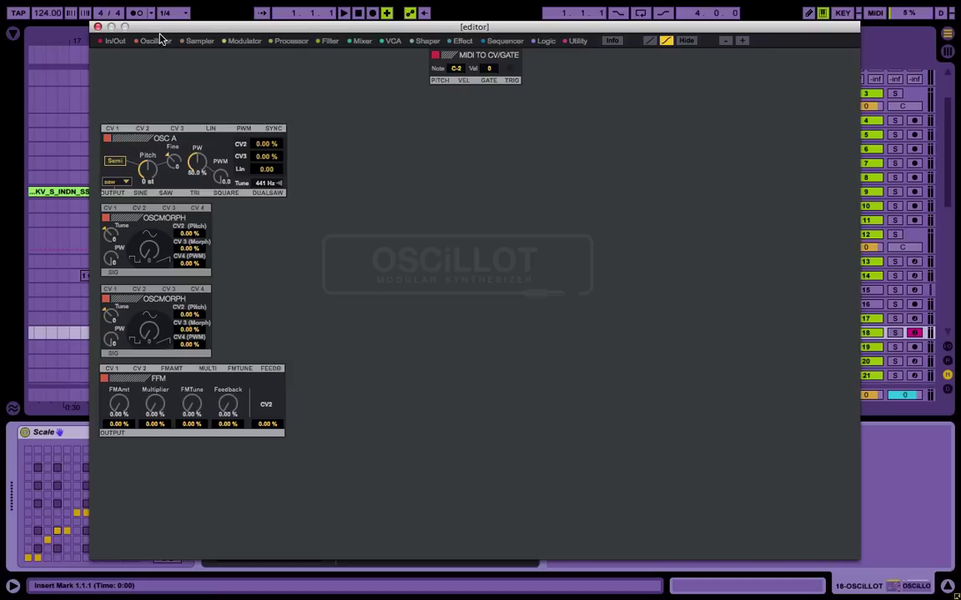
- Add two SVF filter modules and stack them to the right of the oscillator column
left_click(328, 42)
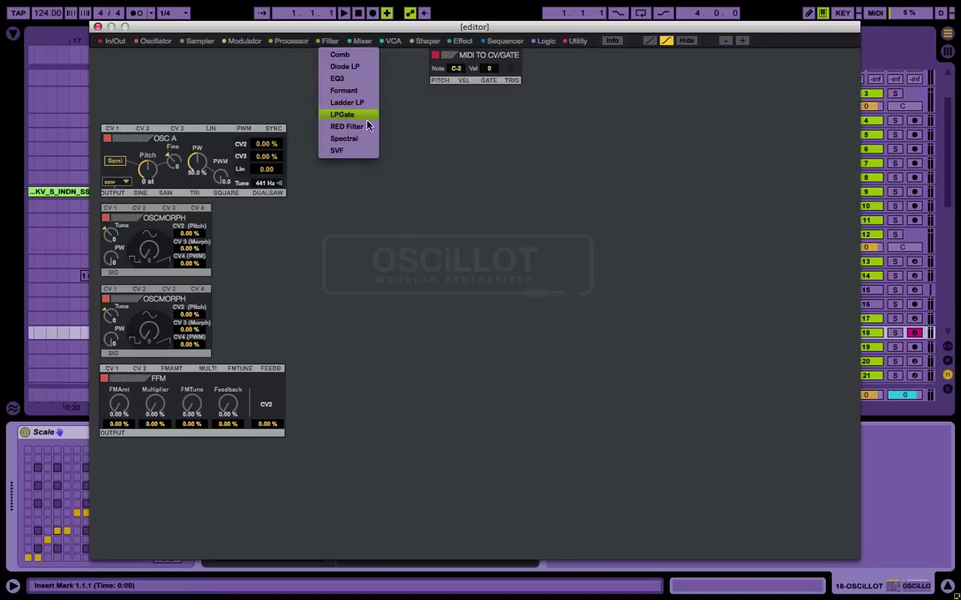
left_click(355, 151)
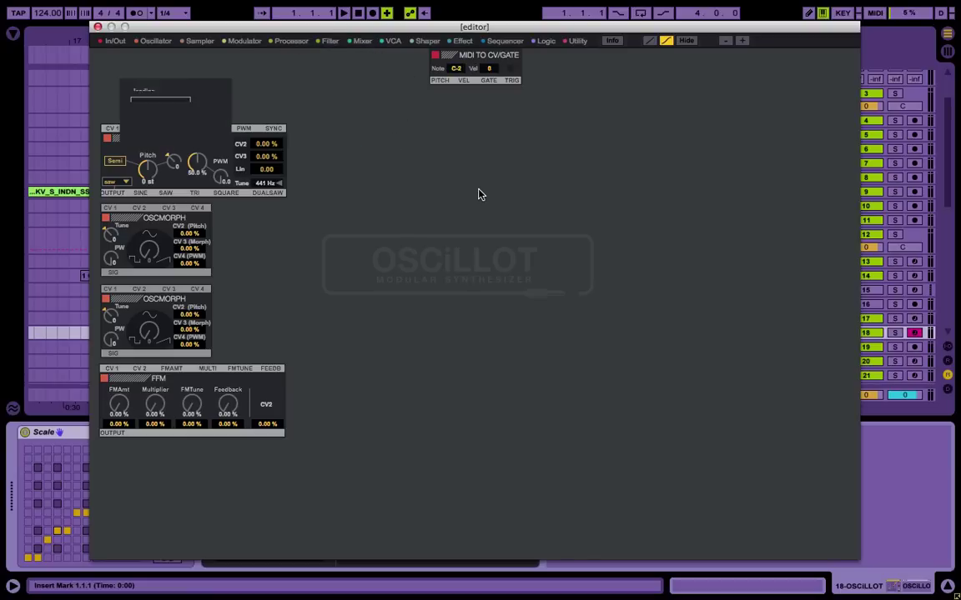
left_click_drag(146, 91, 346, 137)
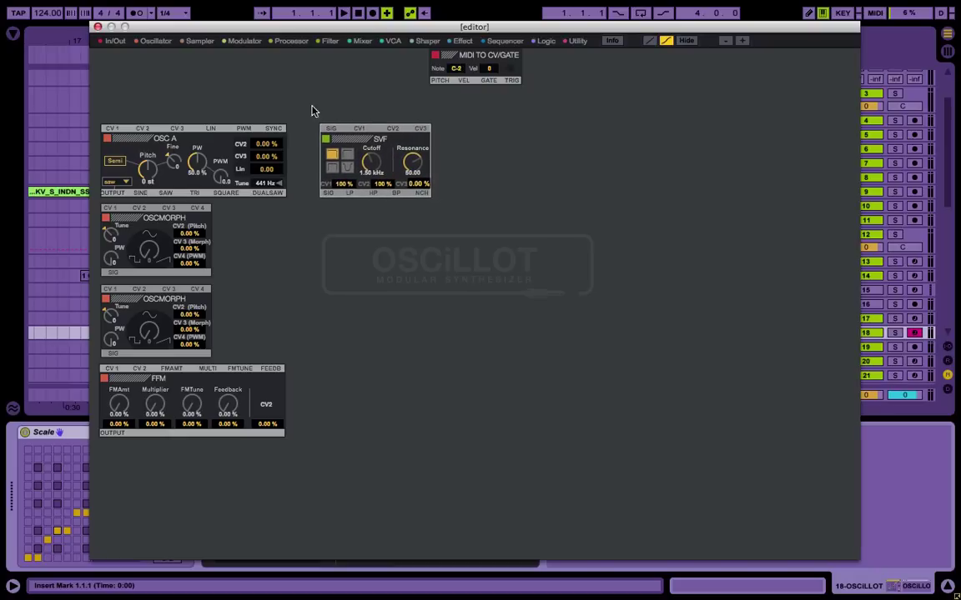
left_click(330, 40)
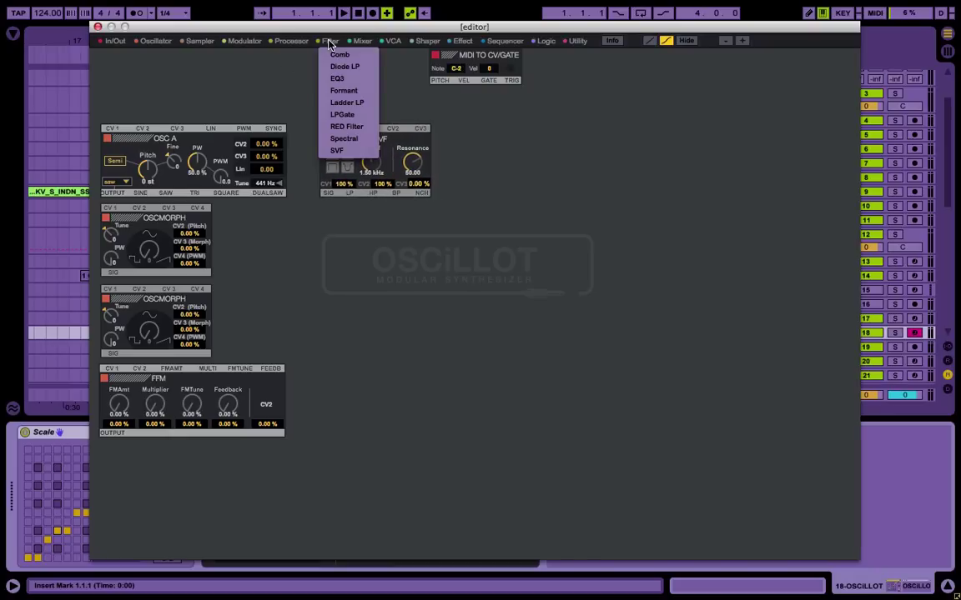
left_click(341, 150)
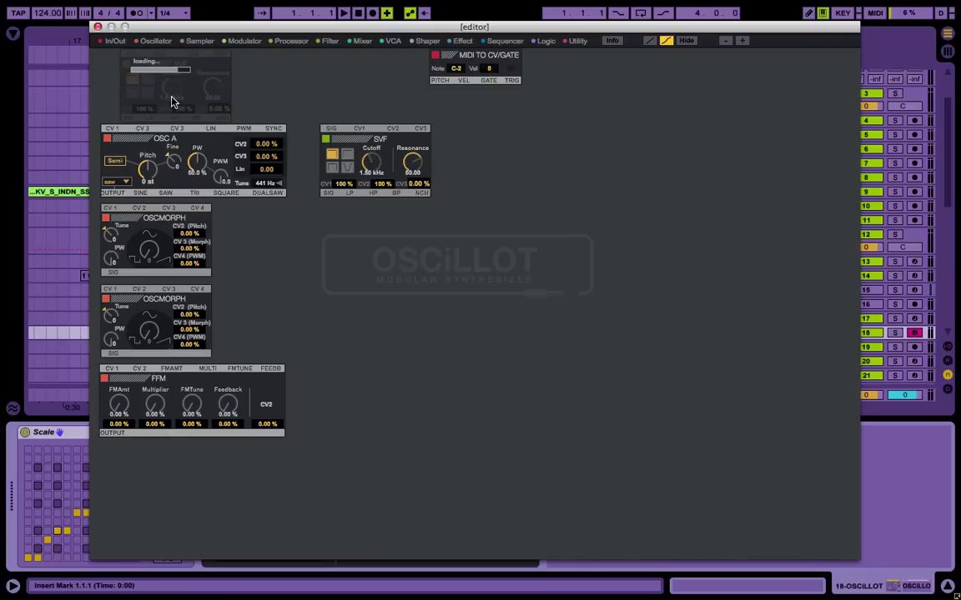
left_click_drag(156, 57, 368, 219)
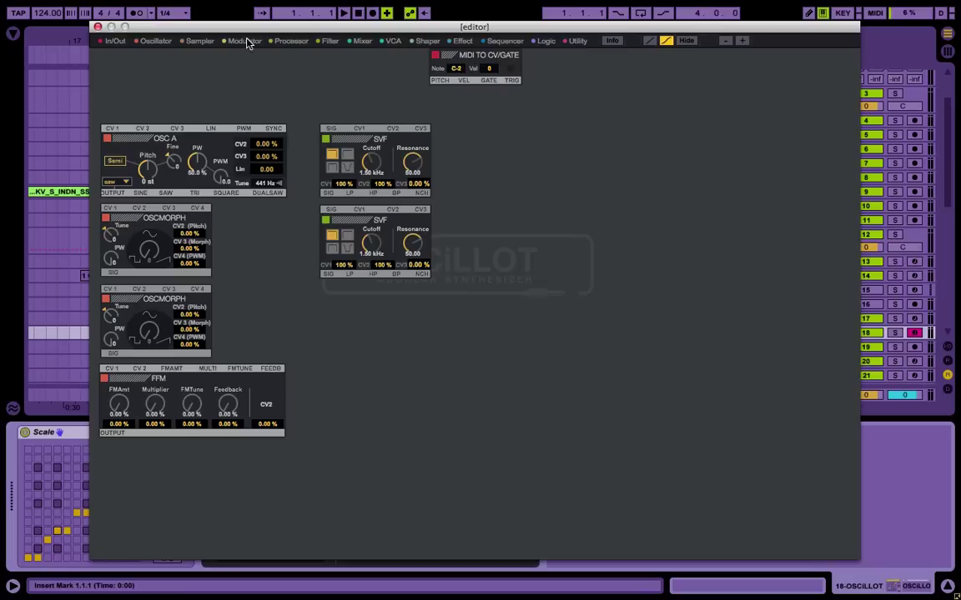
- Add a Mix 3 mixer module and place it to the right of the SVF filters
left_click(365, 40)
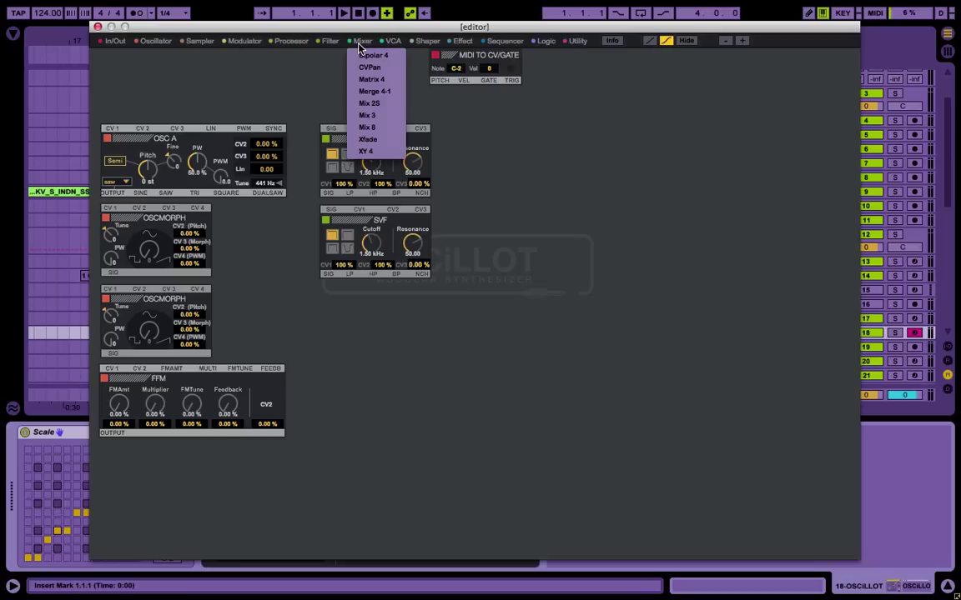
left_click(396, 128)
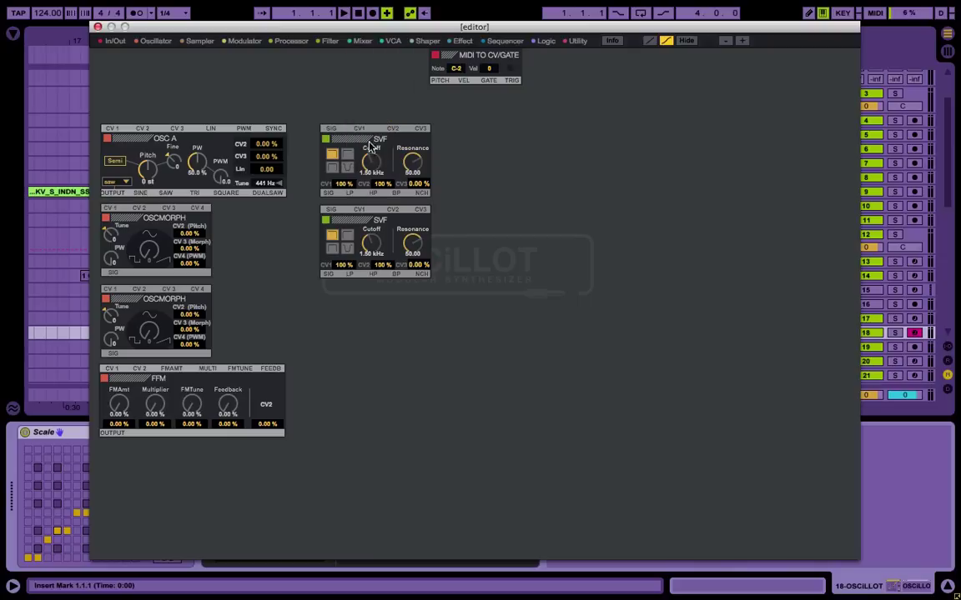
left_click_drag(158, 84, 524, 196)
- Patch the lower SVF's signal output into Mix 3's S1 input and the upper SVF's into S2, moving the mixer closer to the filters
left_click_drag(328, 277, 469, 179)
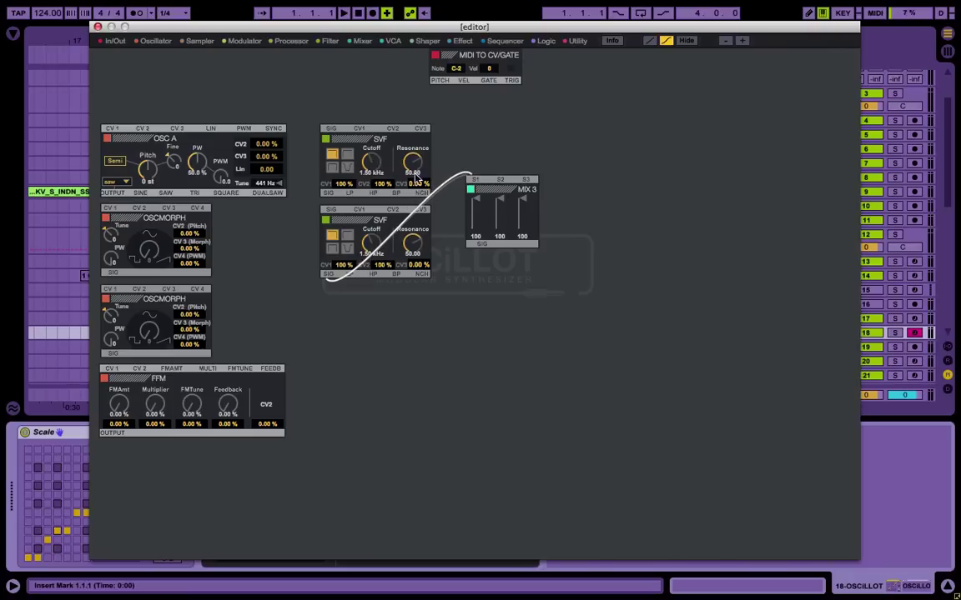
left_click_drag(328, 192, 509, 186)
left_click_drag(500, 189, 484, 202)
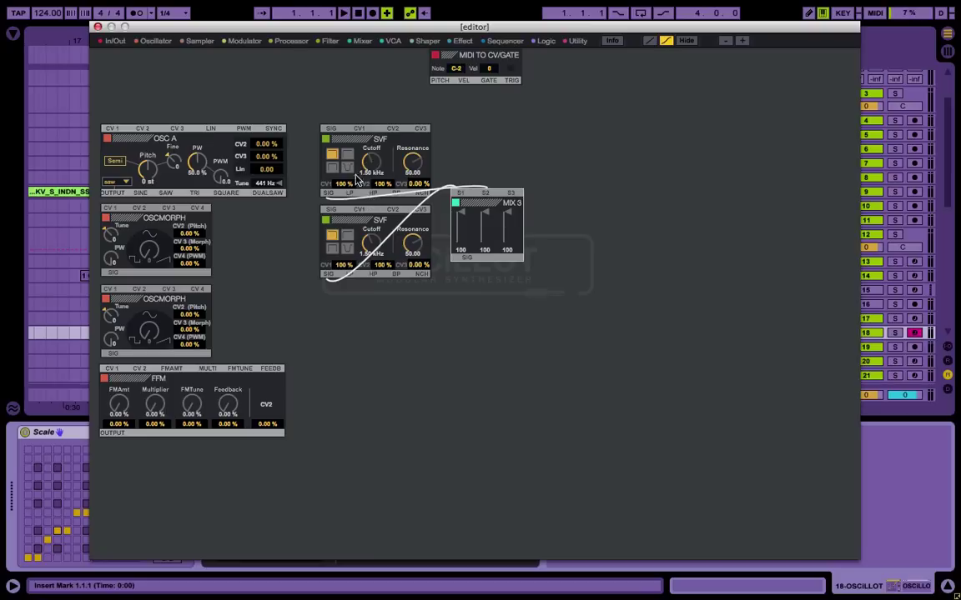
- Disconnect both filter cables from Mix 3 and move the mixer between the upper OscMorph and the lower SVF
left_click(458, 193)
left_click(487, 194)
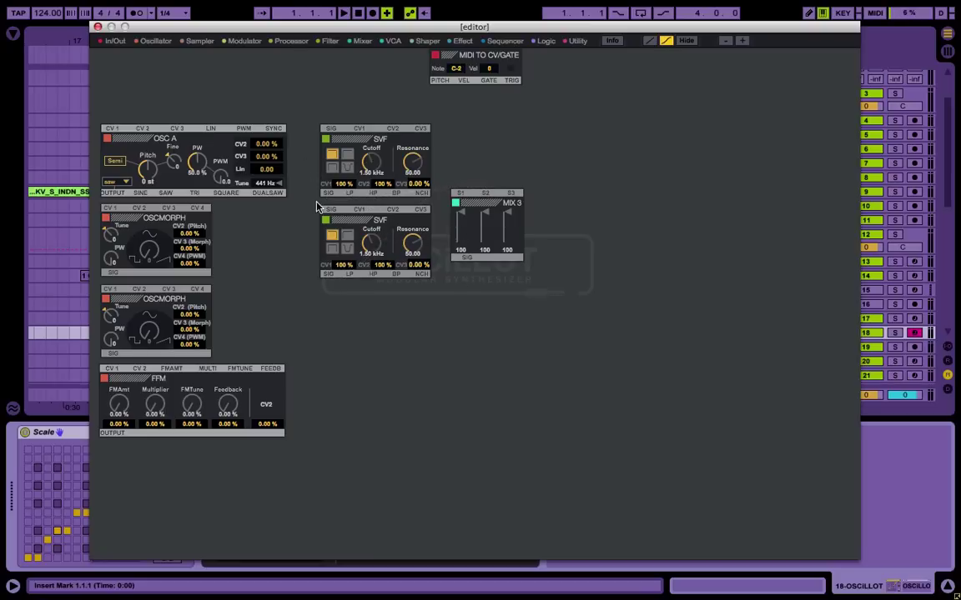
left_click_drag(458, 200, 236, 219)
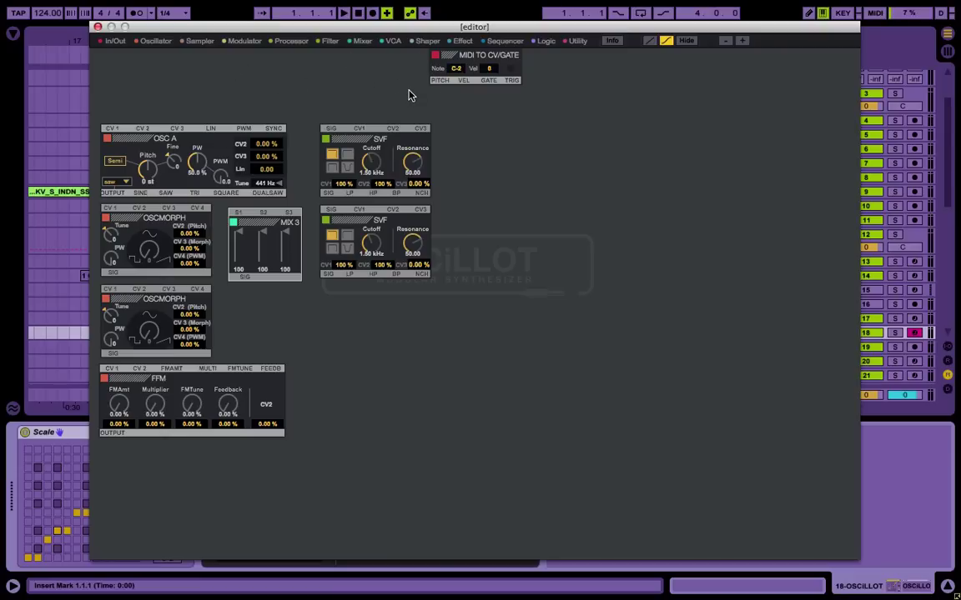
- Add two ADSR envelope generators and an LFO A module to the patch
left_click(232, 41)
left_click(261, 67)
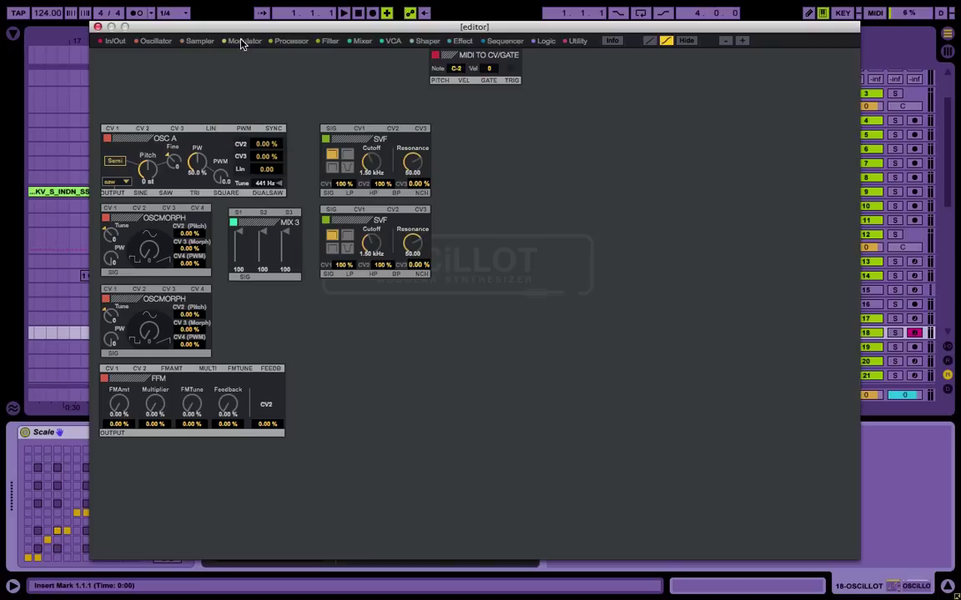
left_click(242, 42)
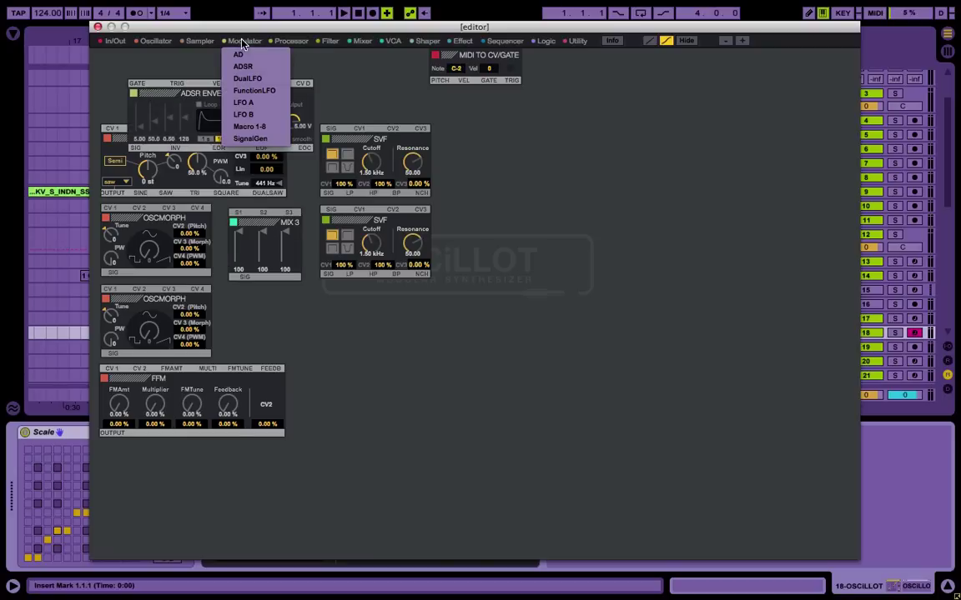
left_click(256, 68)
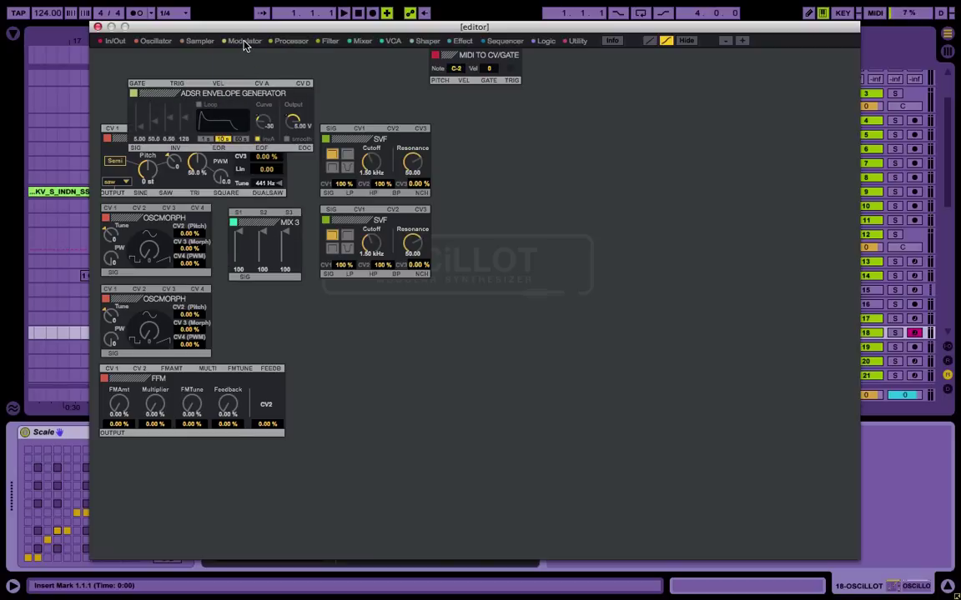
left_click(244, 42)
left_click(267, 112)
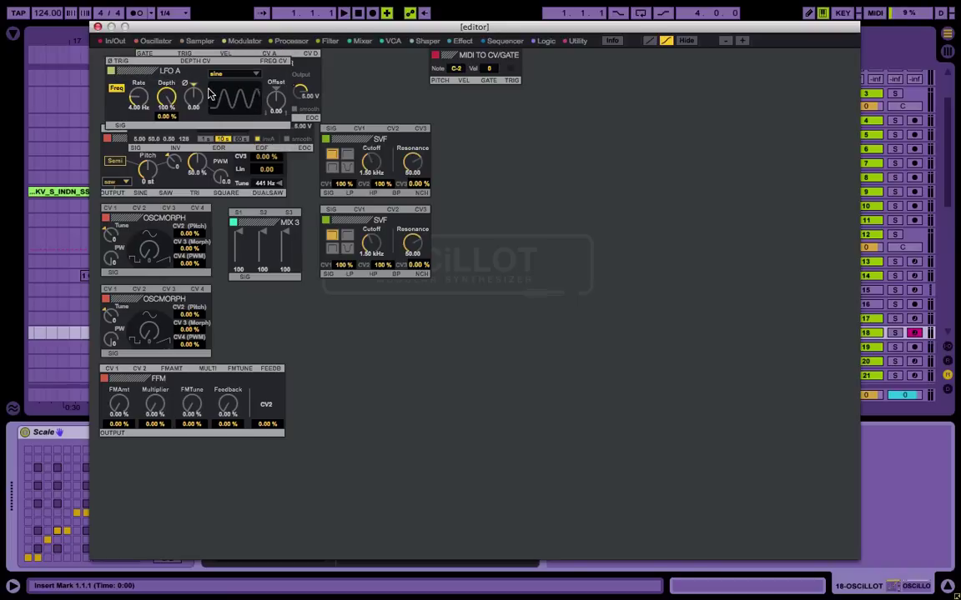
- Stack the two ADSR envelope generators and LFO A in a column to the right of the SVF filters
left_click_drag(131, 68, 175, 216)
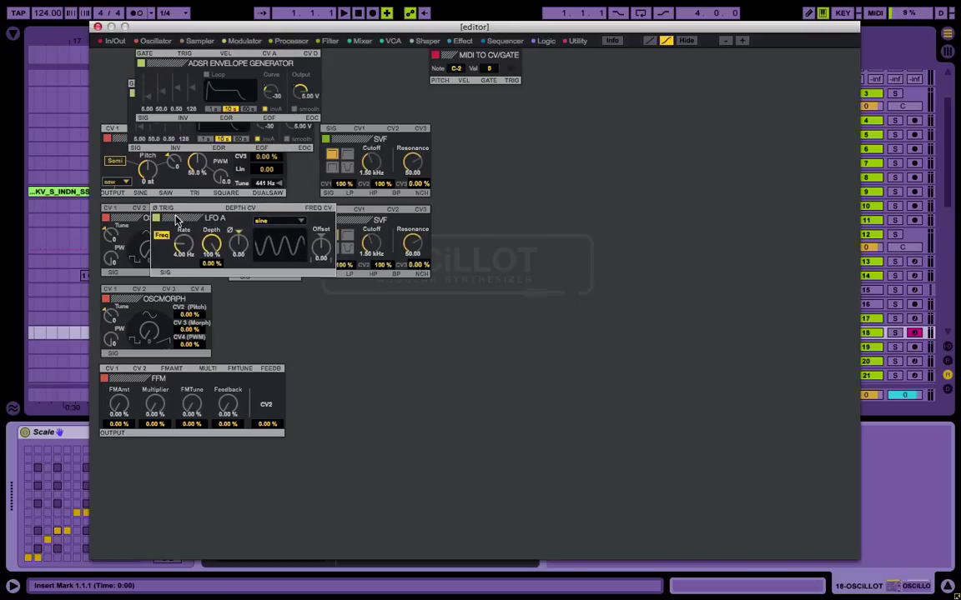
left_click_drag(160, 67, 496, 140)
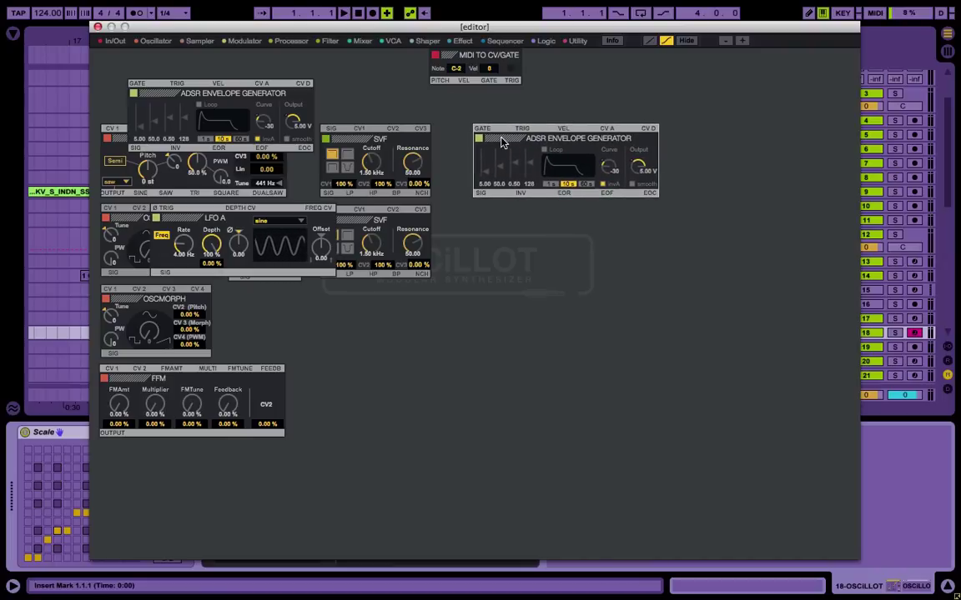
left_click_drag(147, 87, 494, 216)
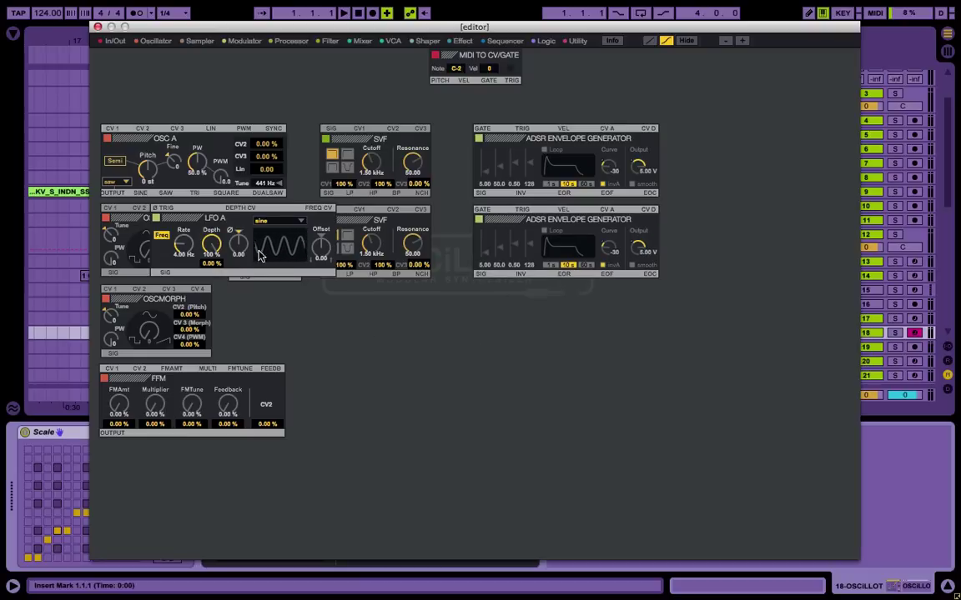
left_click_drag(215, 229, 537, 312)
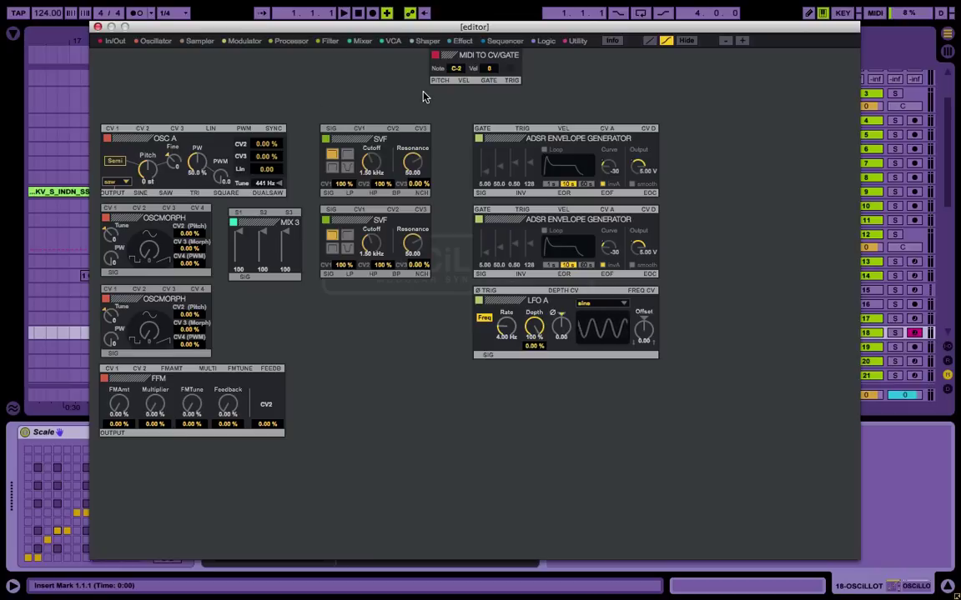
- Add a Distort shaper module and place it in the empty area below LFO A
left_click(463, 42)
mouse_move(426, 44)
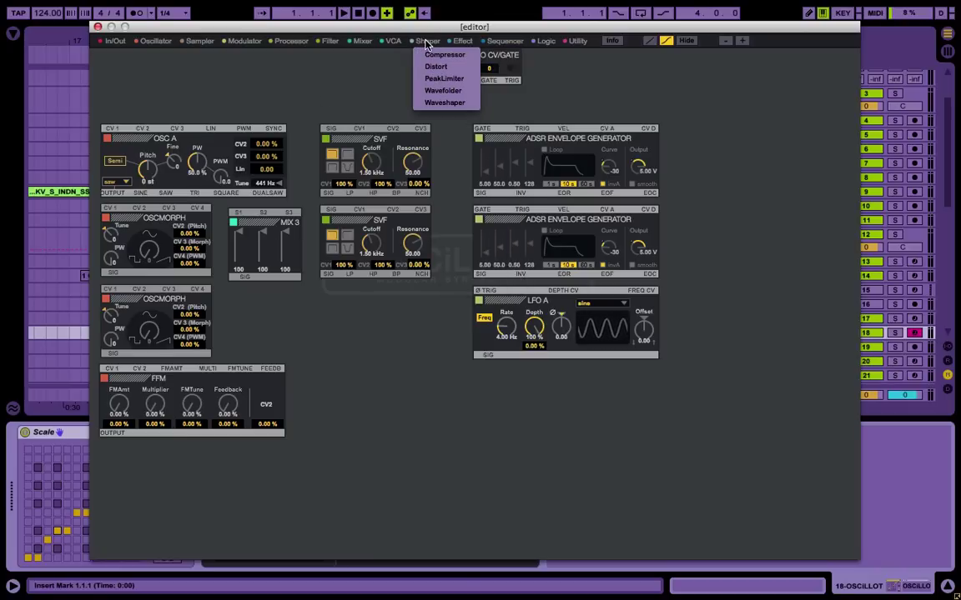
left_click(435, 66)
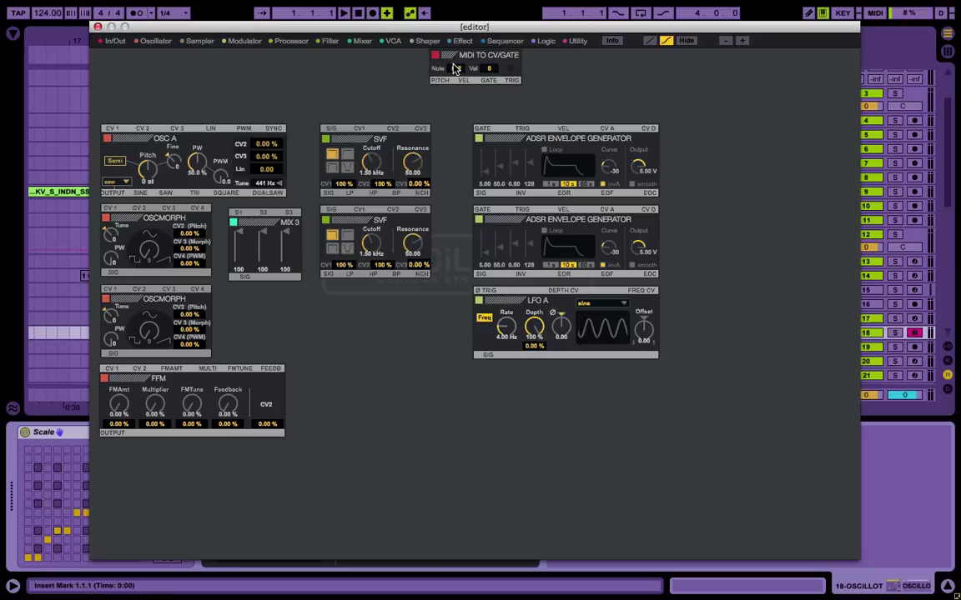
left_click(116, 117)
left_click_drag(118, 79, 473, 449)
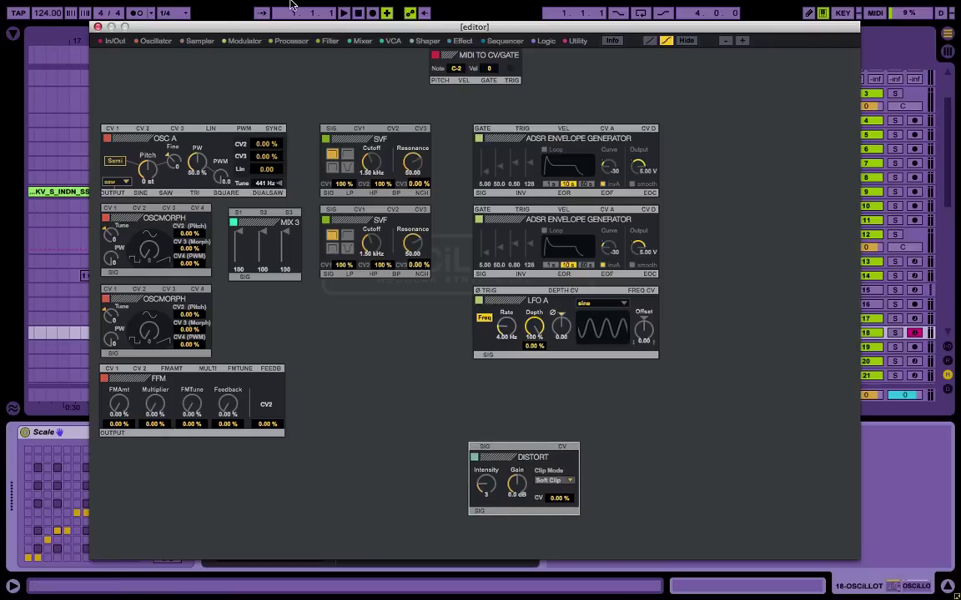
- Add a Redux effect module and place it to the right of the FFM oscillator
left_click(462, 40)
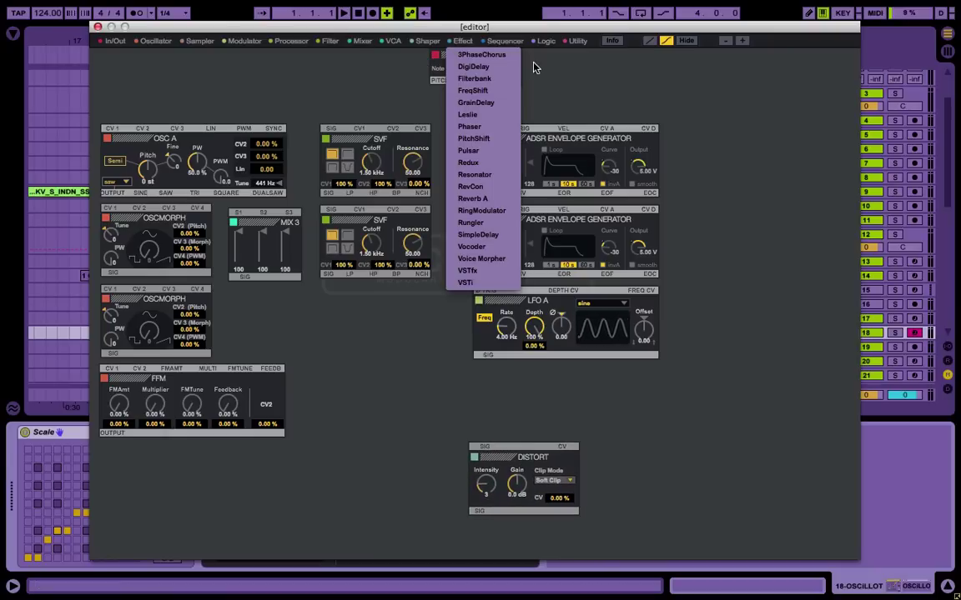
left_click(469, 163)
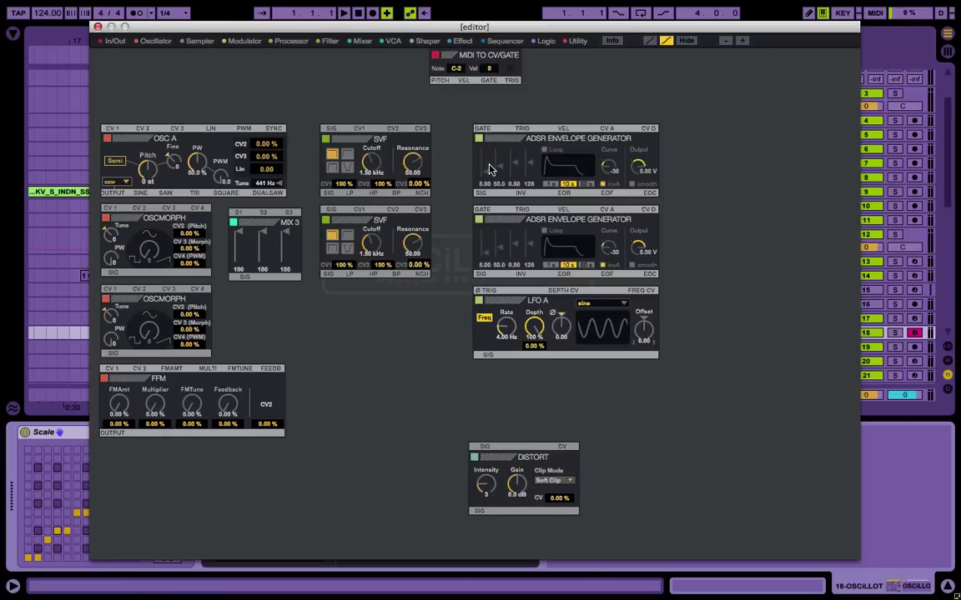
left_click_drag(146, 91, 372, 383)
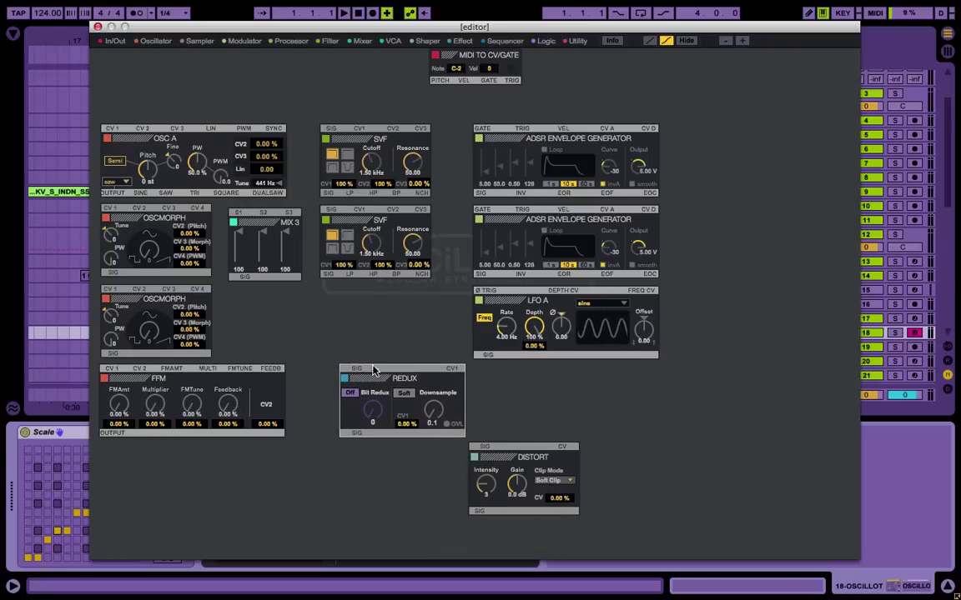
- Add a RingModulator effect module and place it directly beside the FFM oscillator
left_click(505, 40)
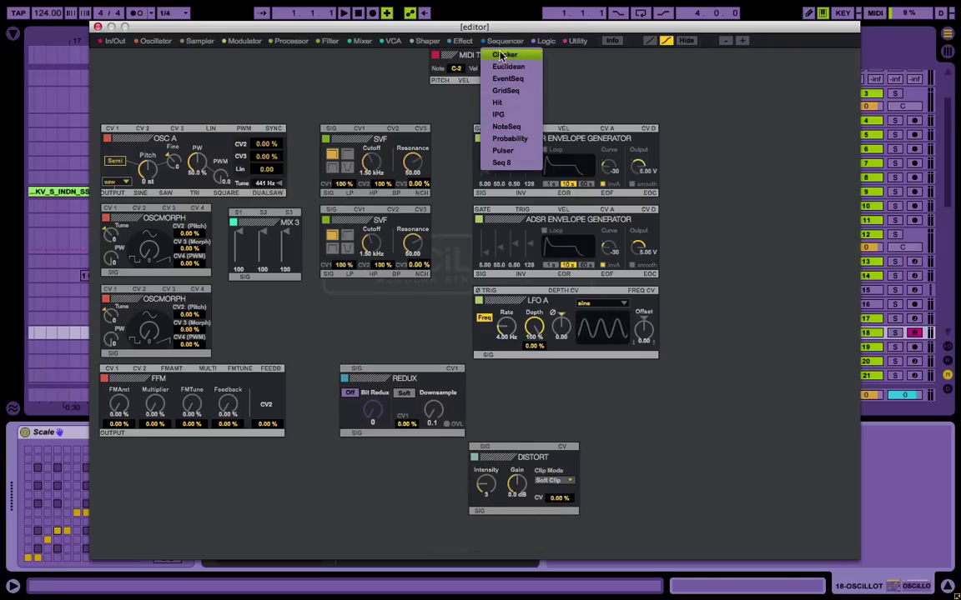
mouse_move(461, 40)
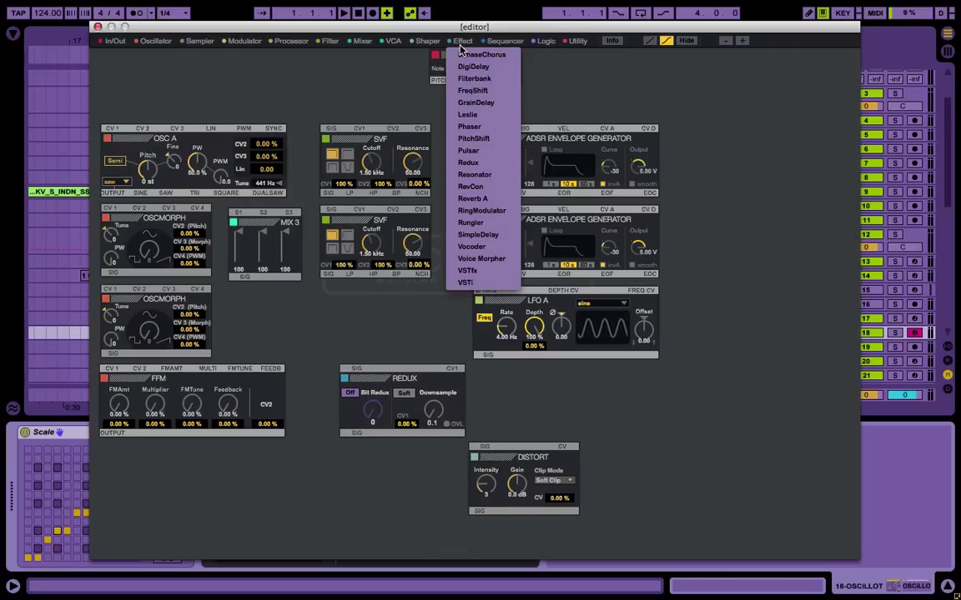
left_click(503, 213)
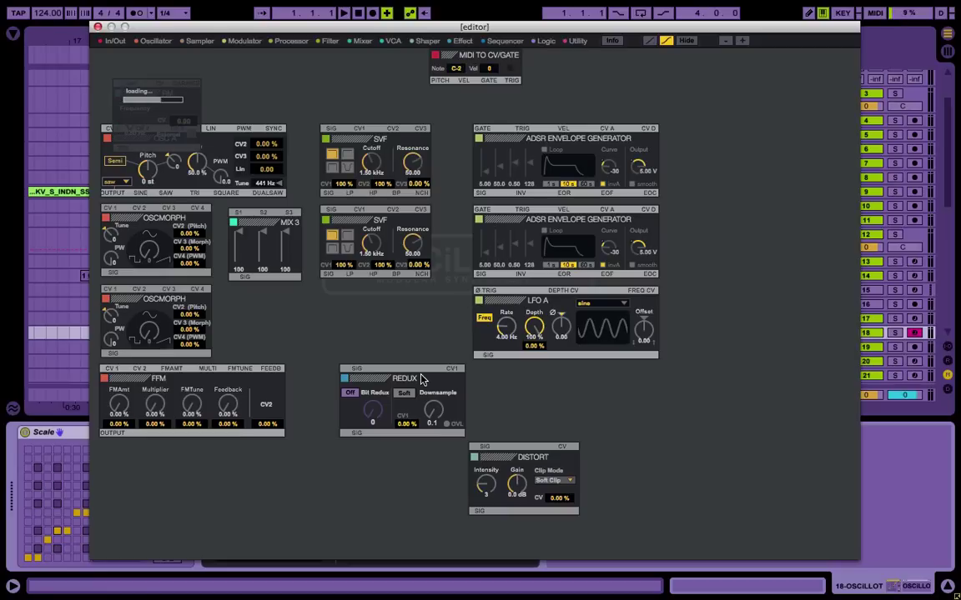
left_click_drag(141, 93, 320, 381)
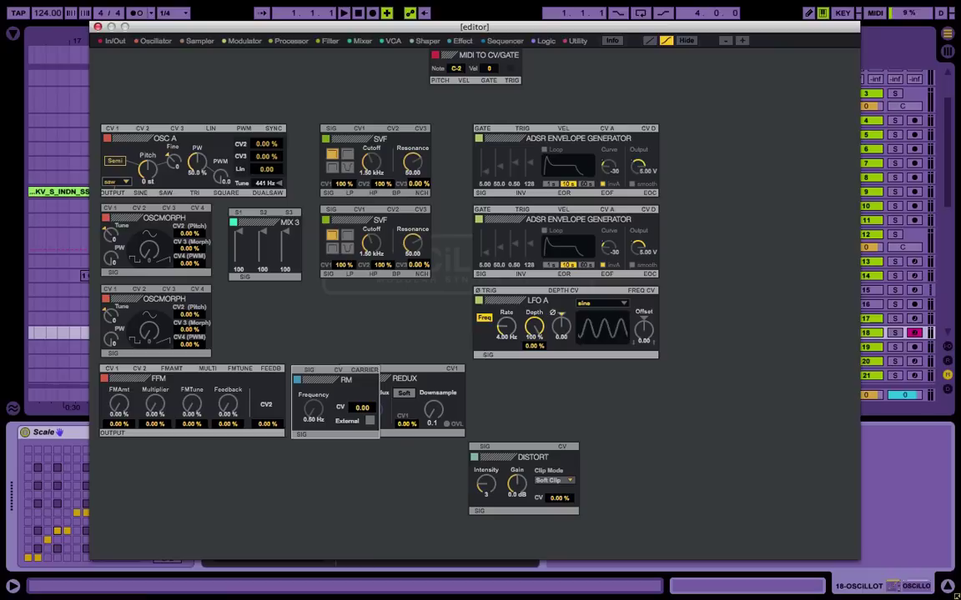
- Move Redux to the upper right of Distort and align FFM, RM and Mix 3 with their neighbouring modules
left_click(131, 382)
left_click_drag(131, 382, 132, 382)
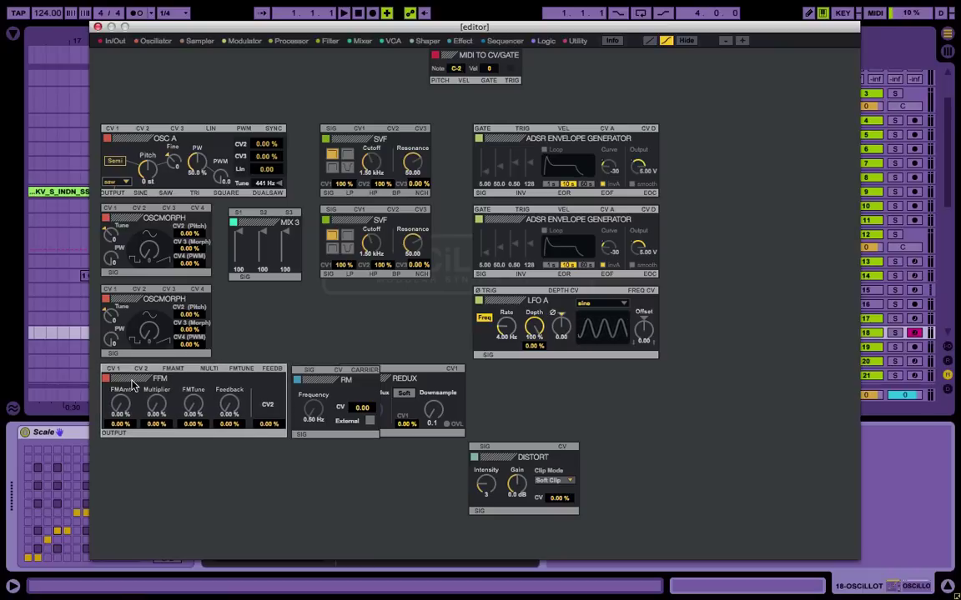
left_click(358, 373)
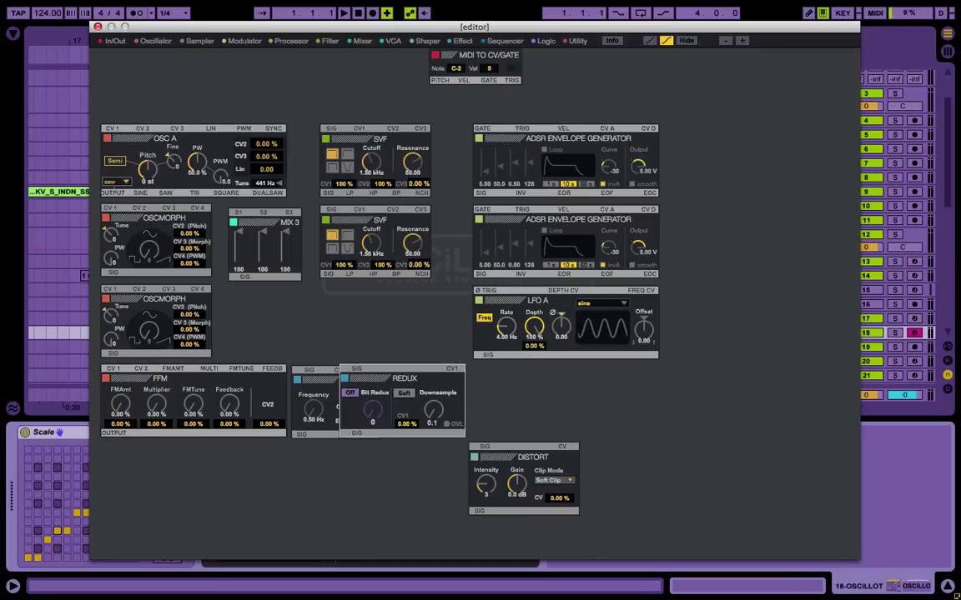
left_click_drag(359, 372, 615, 405)
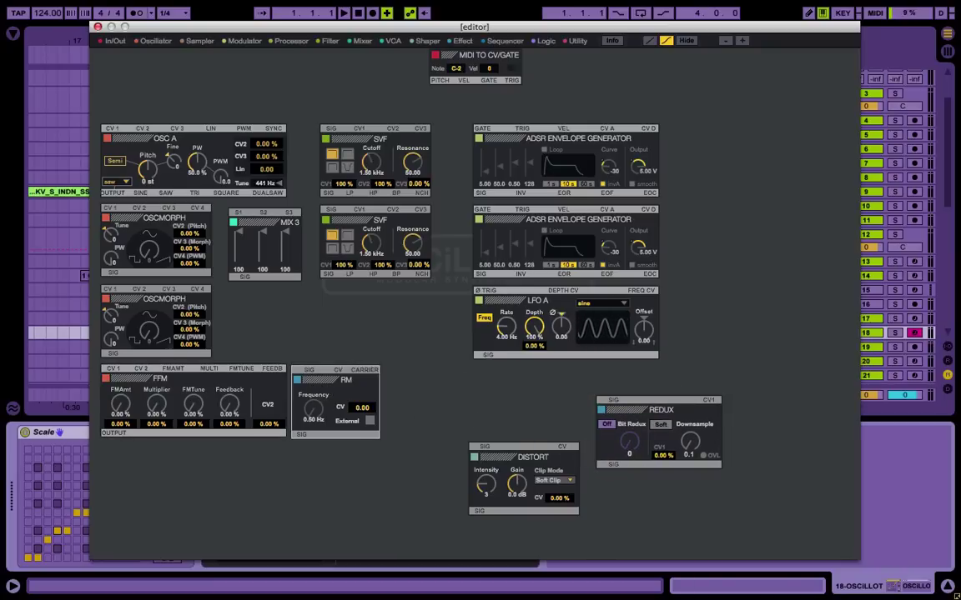
left_click_drag(325, 380, 328, 377)
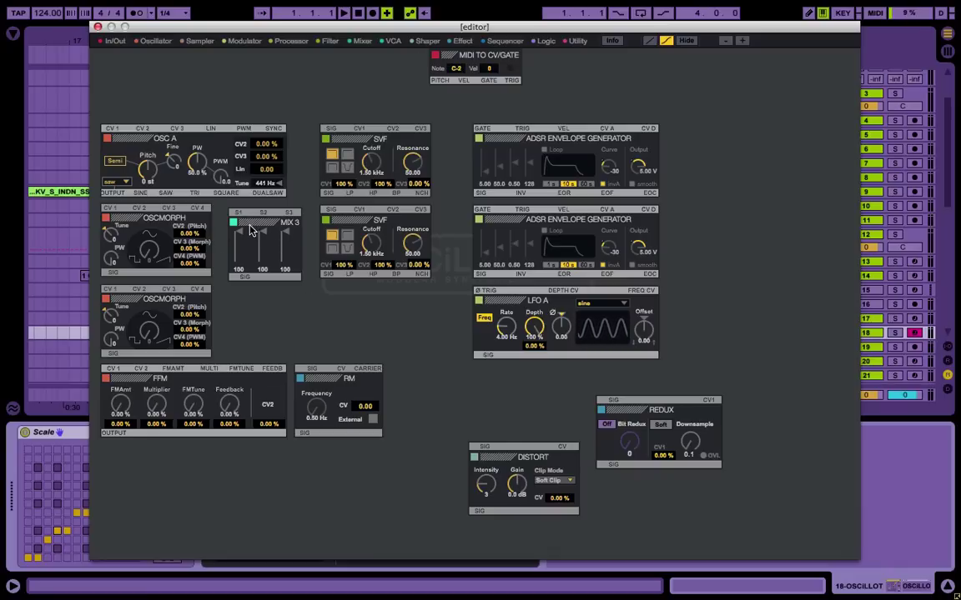
left_click_drag(254, 229, 246, 225)
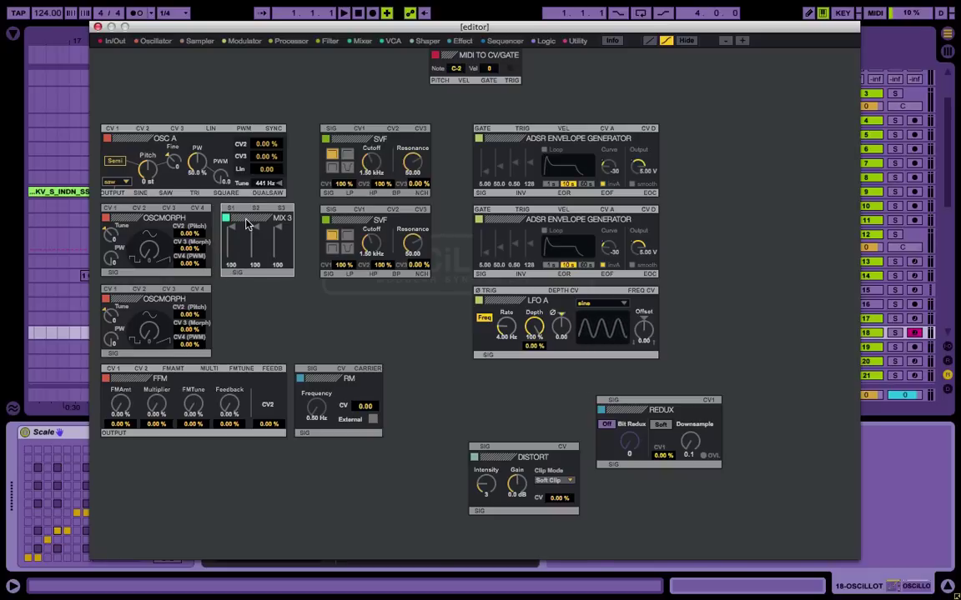
left_click(267, 302)
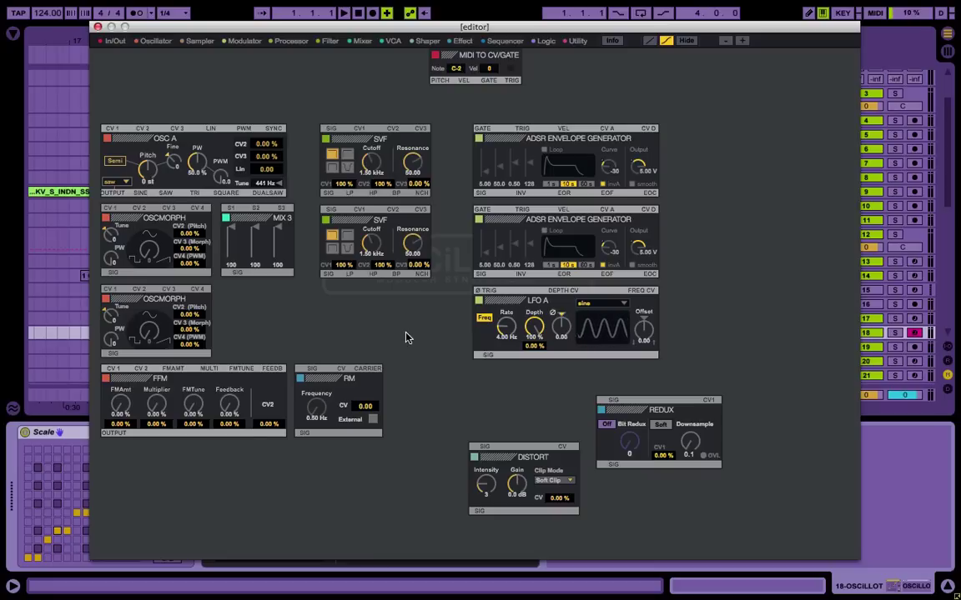
- Add a Reverb A effect module and place it directly below Redux
left_click(546, 41)
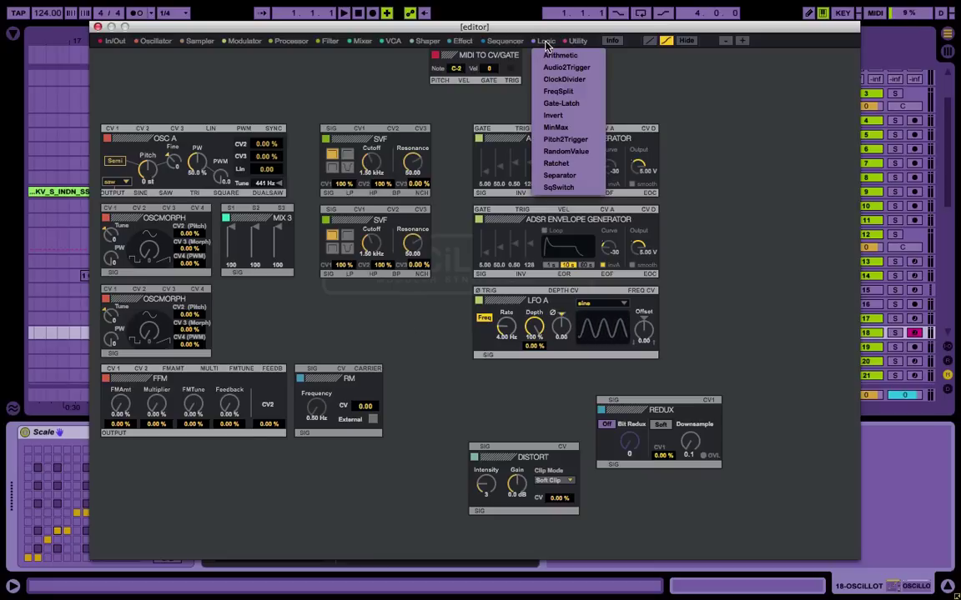
left_click(692, 193)
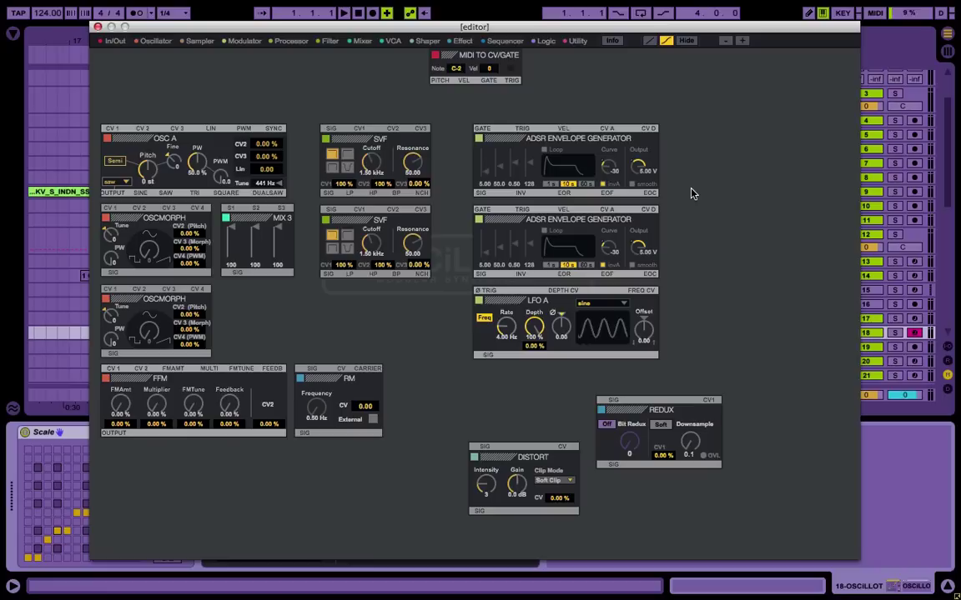
left_click(461, 41)
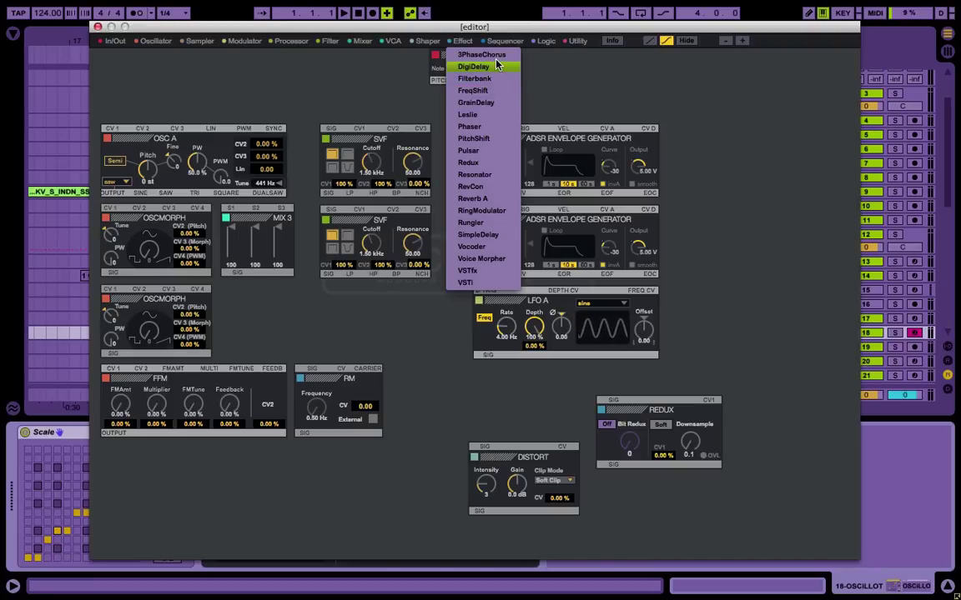
left_click(494, 201)
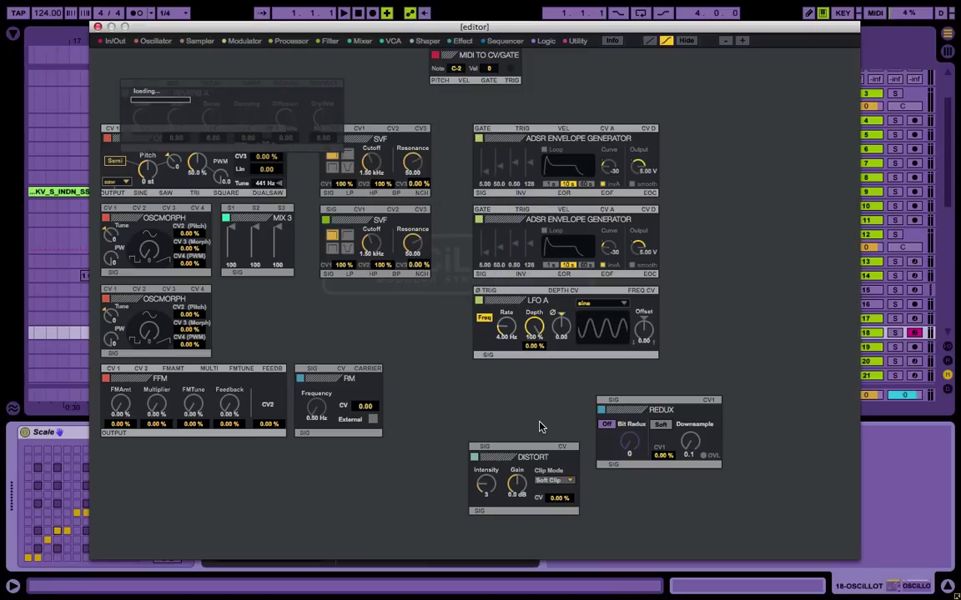
left_click_drag(145, 102, 618, 494)
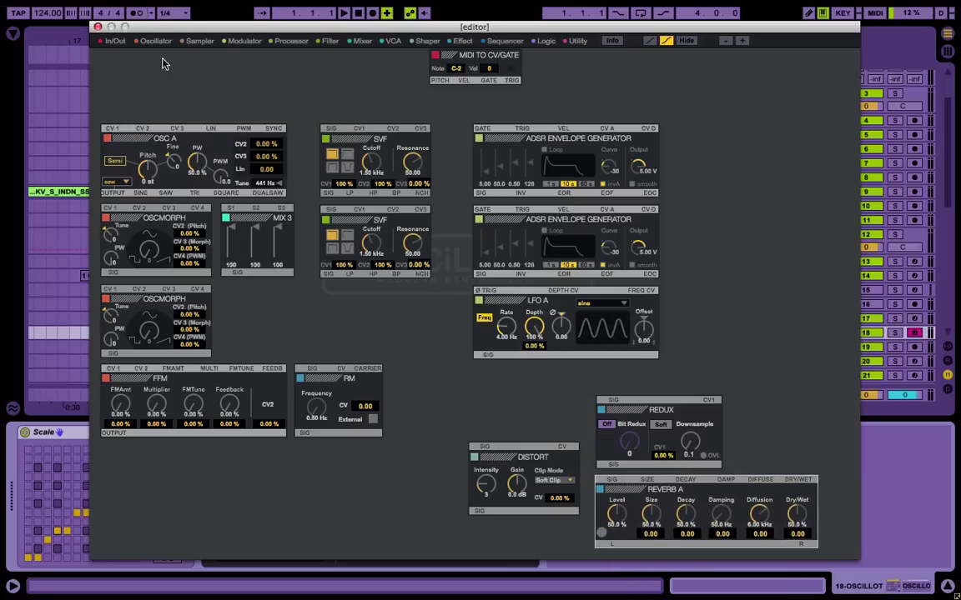
- Add a VCA and an Audio Out module and stack them below the FFM oscillator, with the VCA on top
left_click(392, 41)
left_click(114, 40)
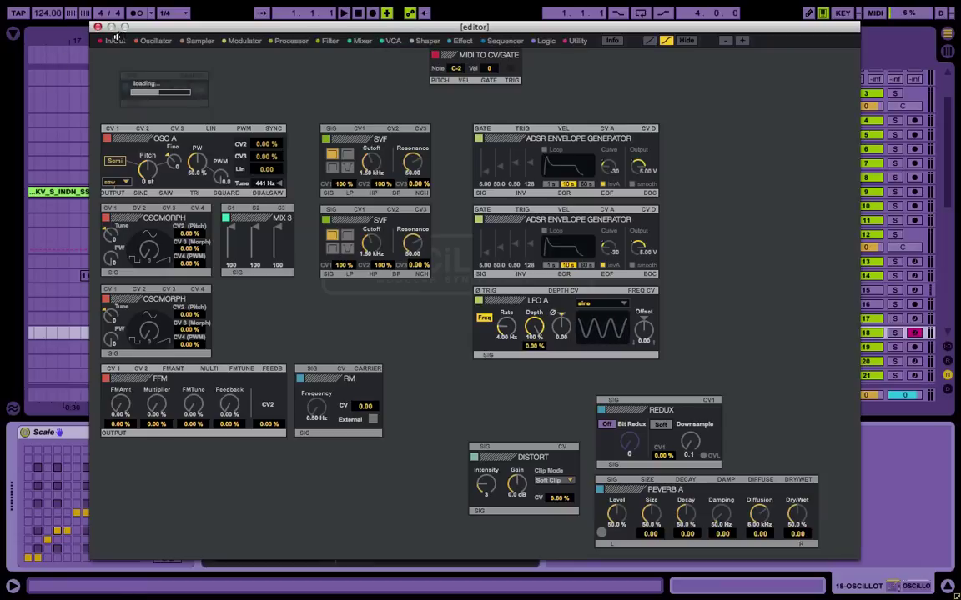
left_click(144, 66)
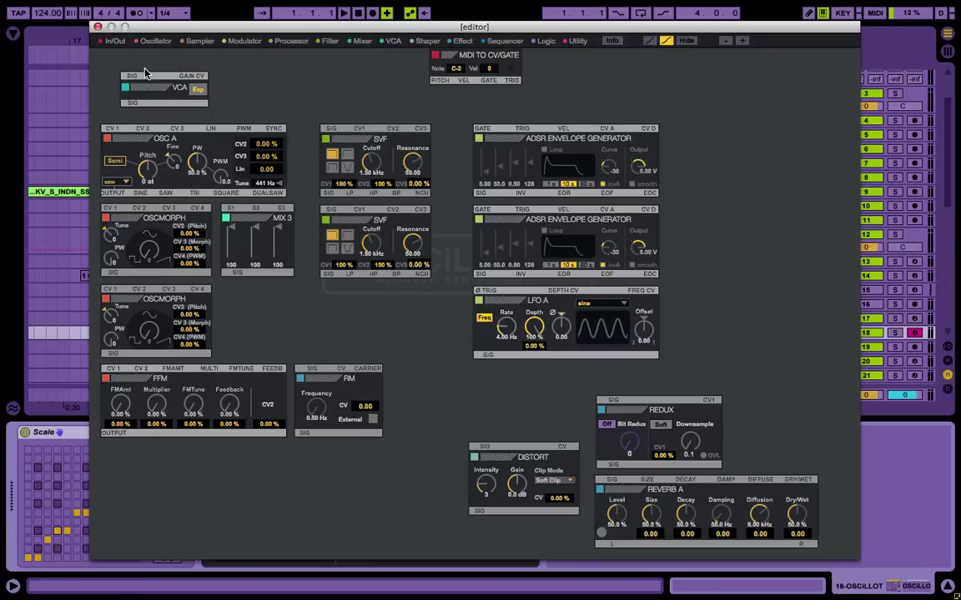
left_click_drag(136, 81, 124, 521)
left_click_drag(147, 90, 127, 473)
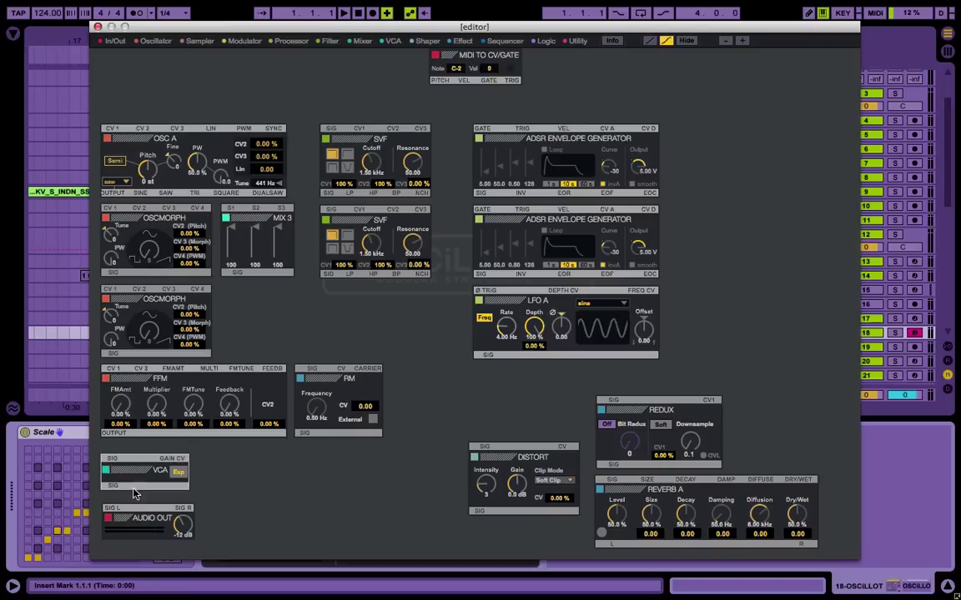
left_click(118, 518)
left_click_drag(146, 522, 144, 522)
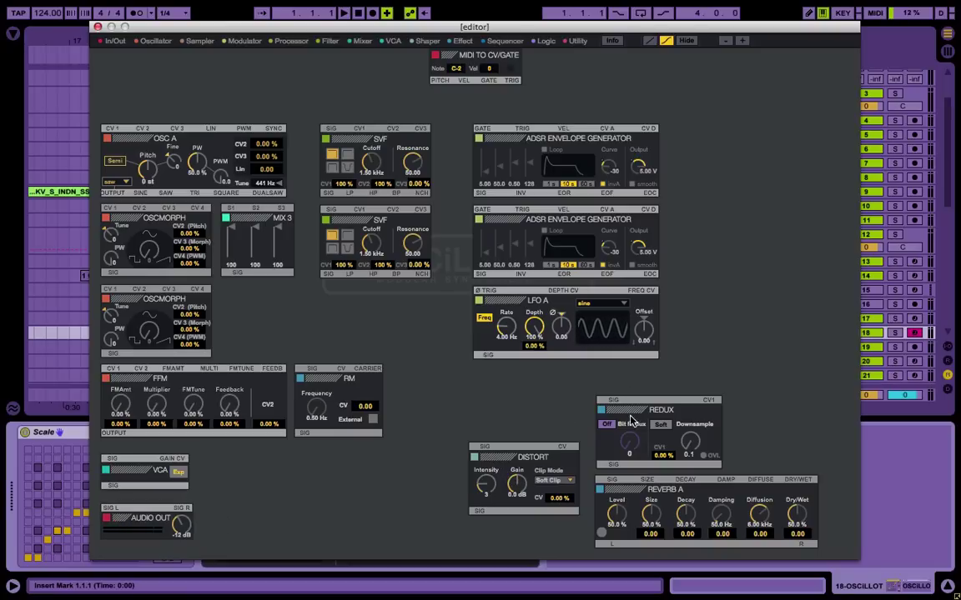
- Move Redux below RM, and stack Distort and Reverb A in line beneath LFO A
left_click_drag(634, 410, 326, 465)
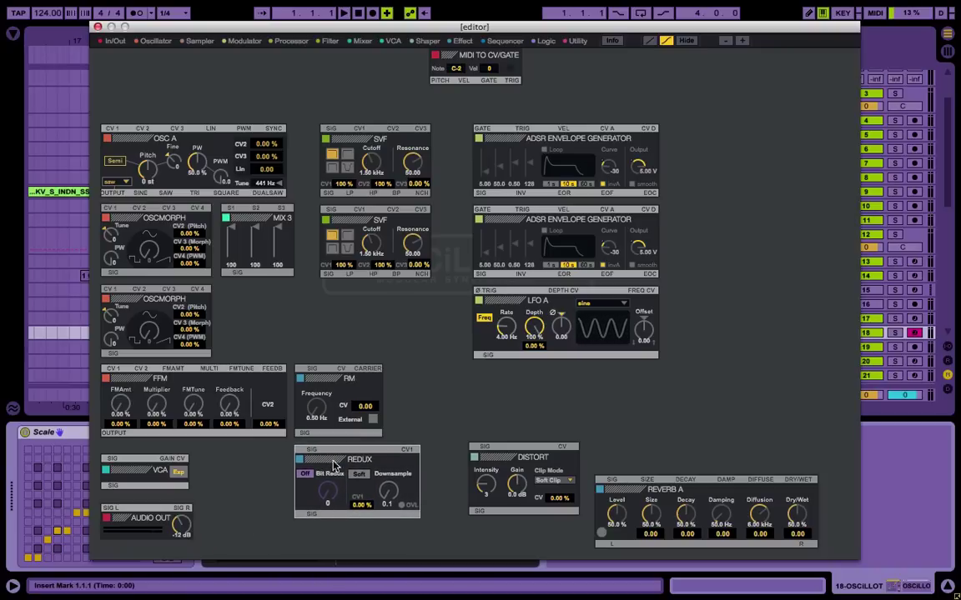
left_click_drag(492, 457, 498, 380)
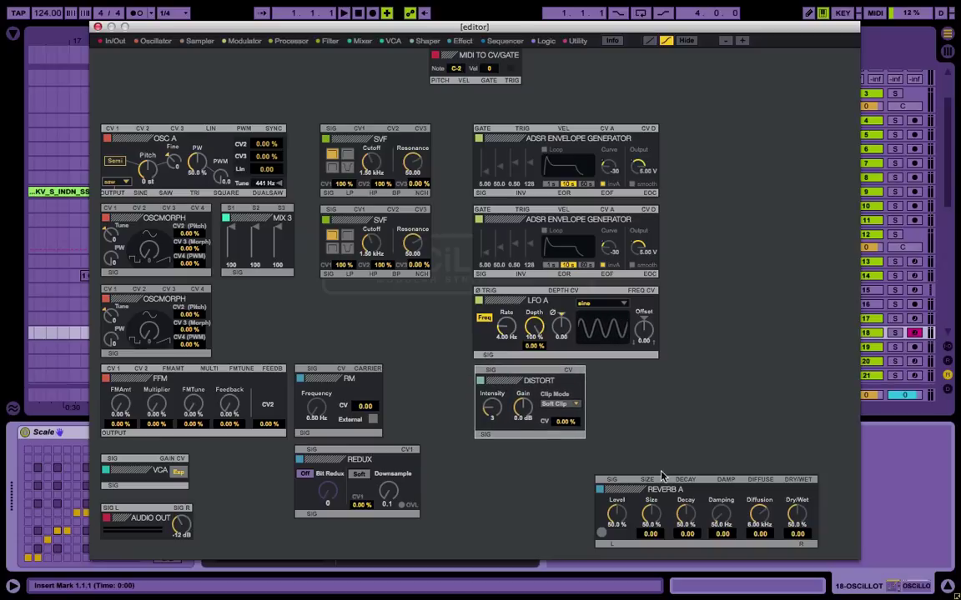
left_click_drag(607, 489, 486, 462)
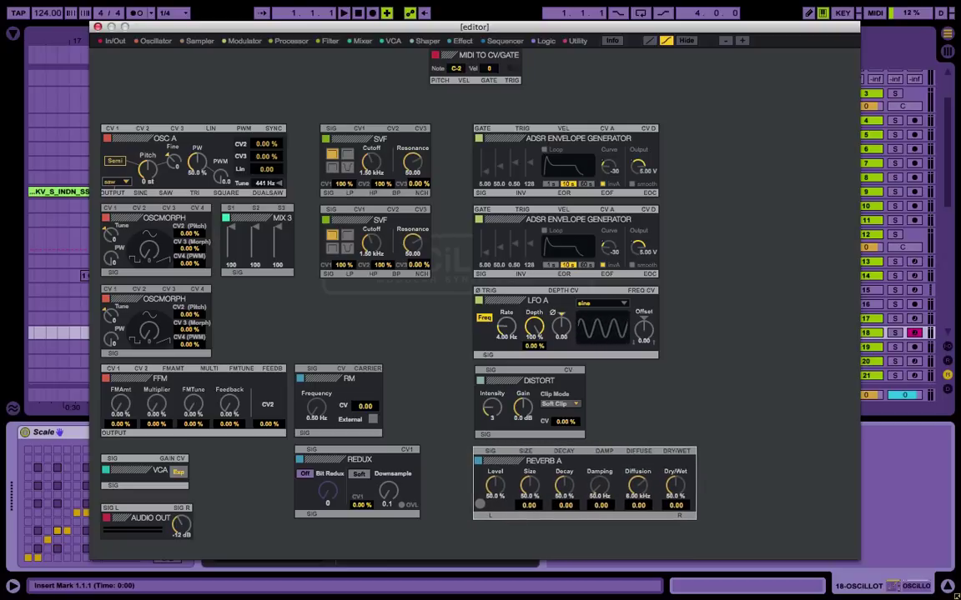
left_click_drag(499, 385, 497, 384)
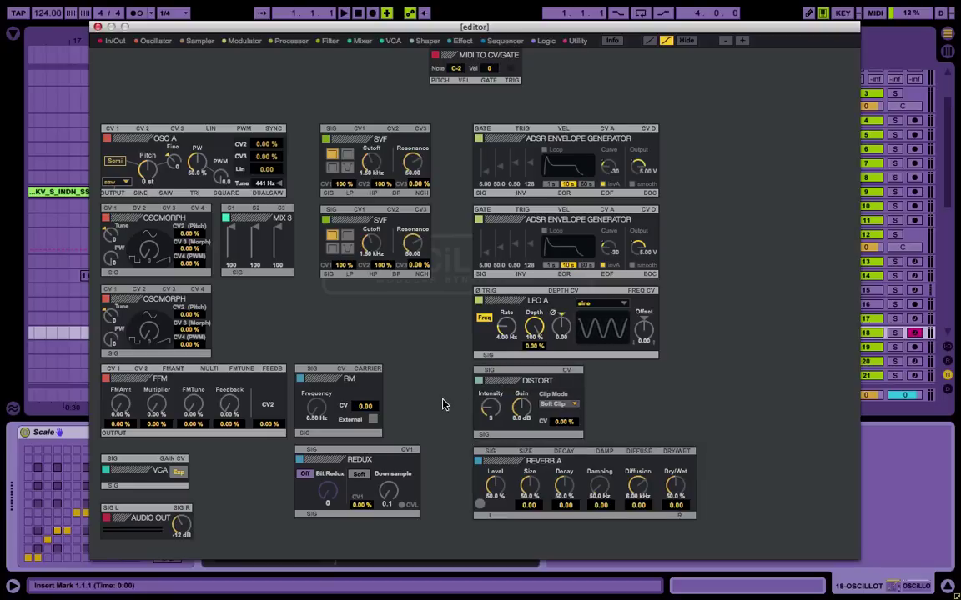
left_click(506, 469)
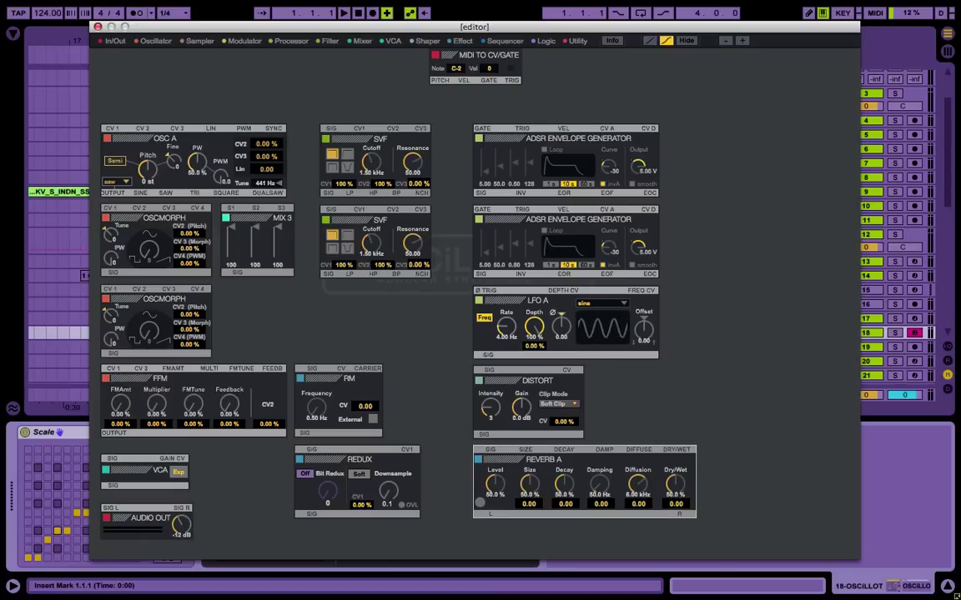
left_click(321, 459)
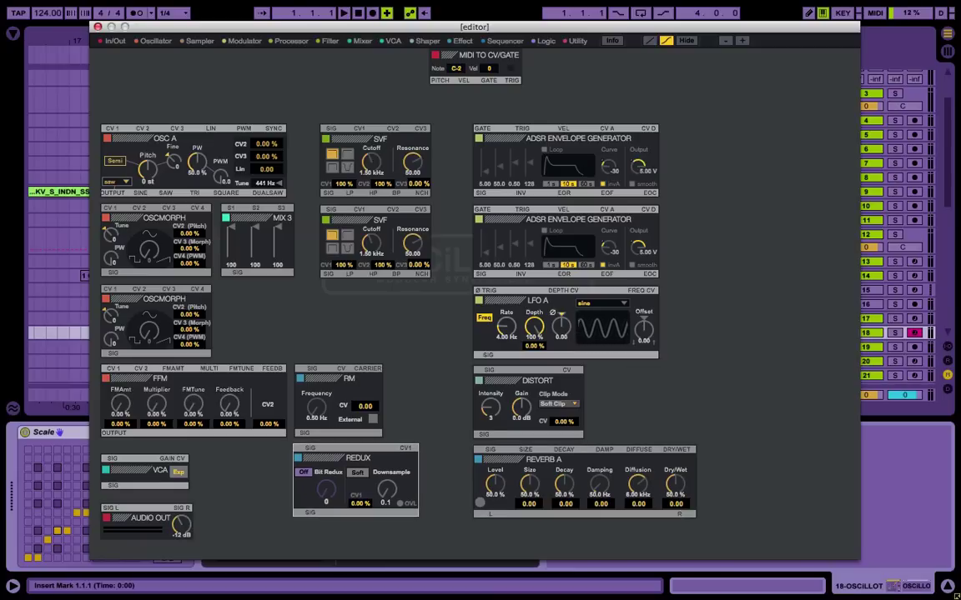
- Connect the MIDI module's pitch output to the CV 1 inputs of OSC A and both Oscmorph oscillators
left_click(418, 394)
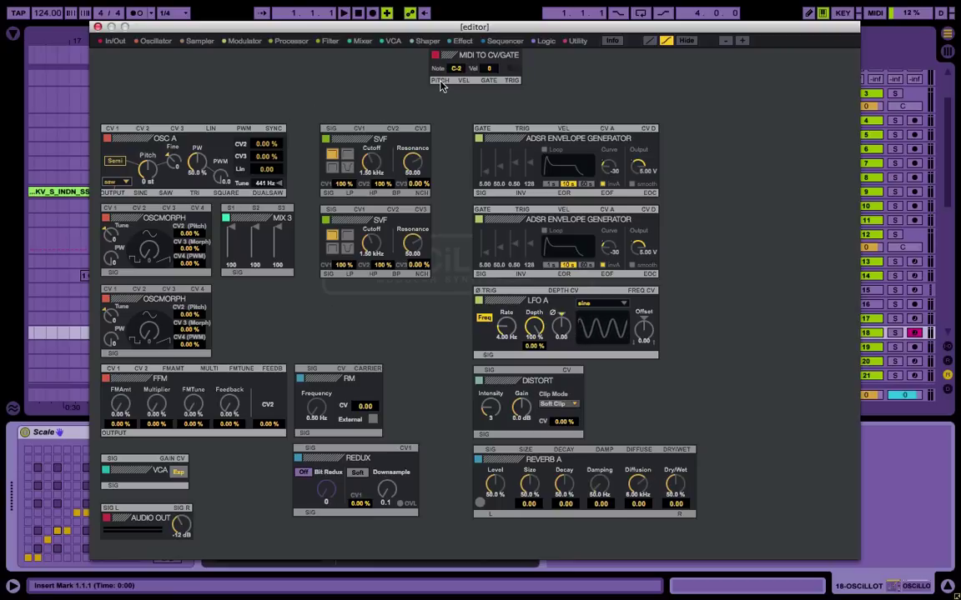
left_click_drag(442, 83, 107, 133)
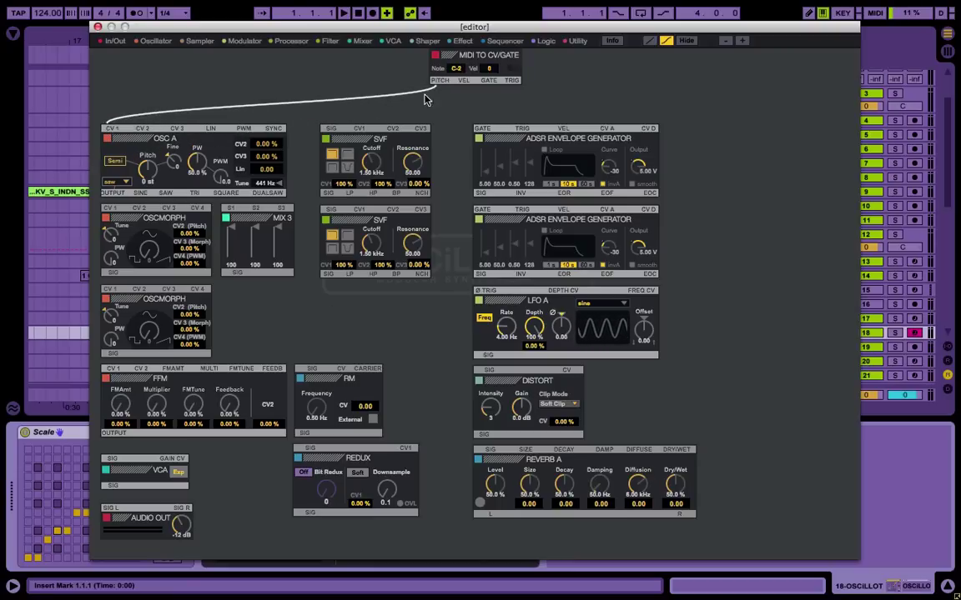
left_click_drag(439, 80, 107, 208)
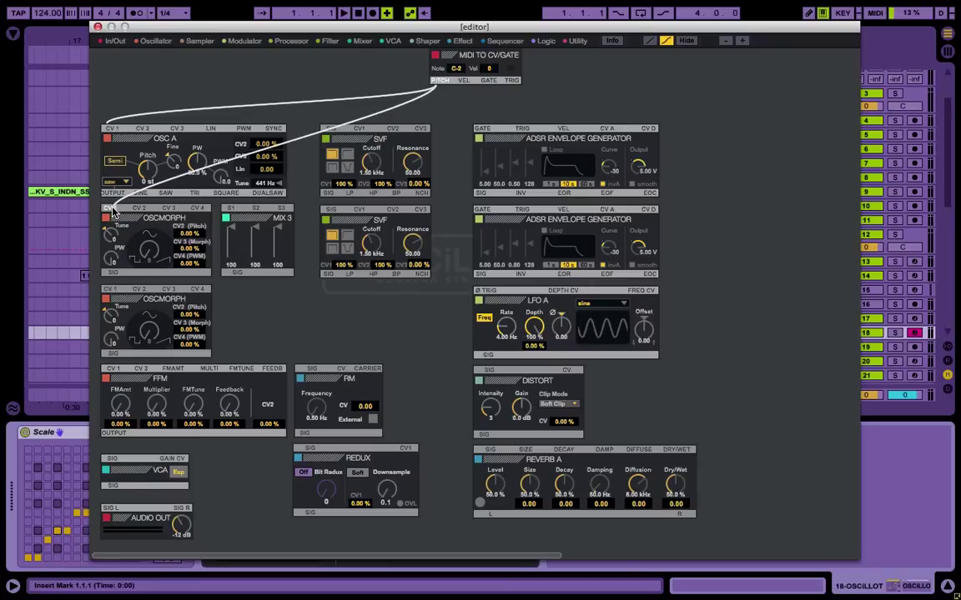
left_click_drag(442, 83, 106, 290)
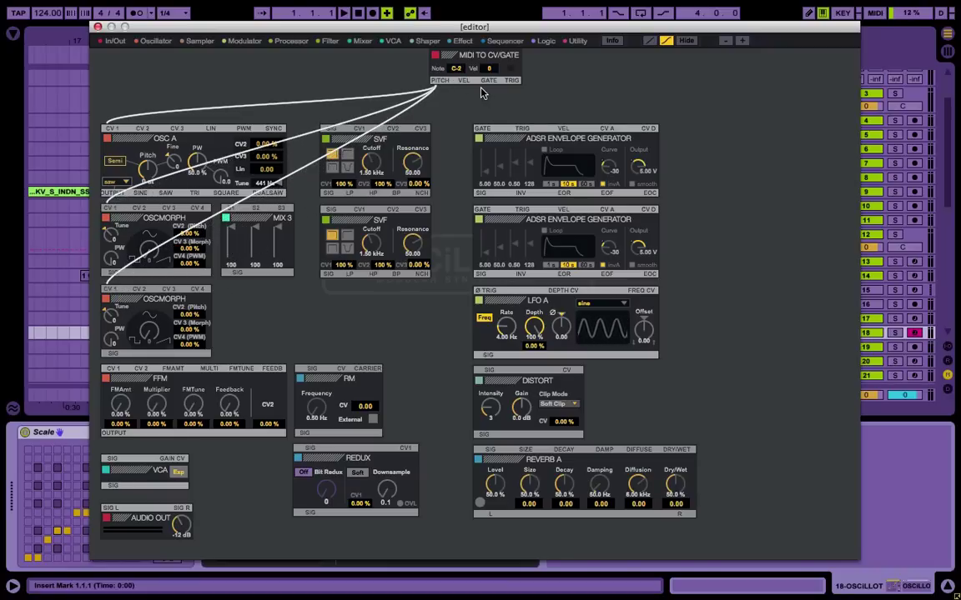
- Connect the MIDI module's velocity and gate outputs to the VEL and GATE inputs of the upper ADSR envelope
left_click_drag(463, 81, 564, 128)
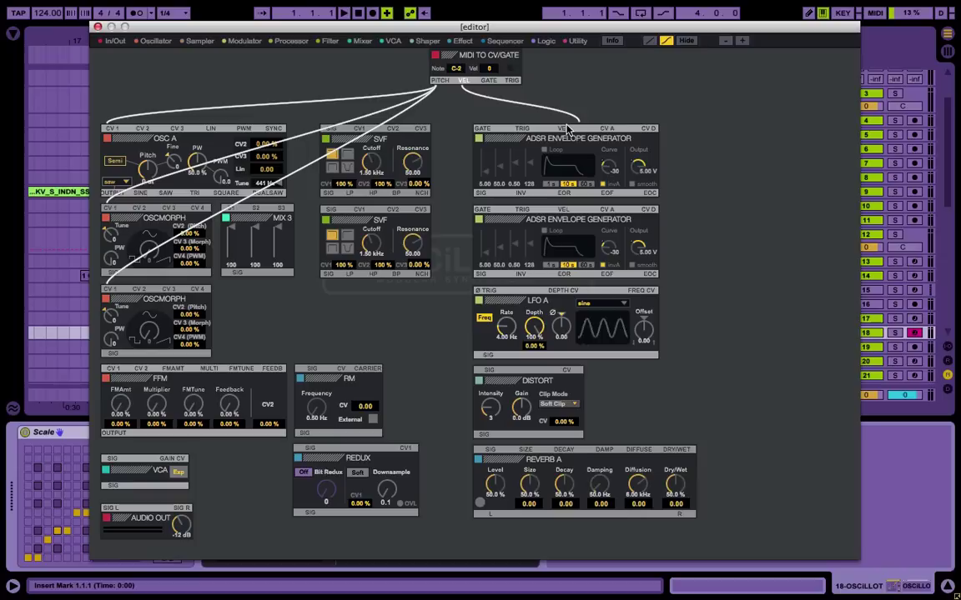
left_click_drag(485, 82, 486, 137)
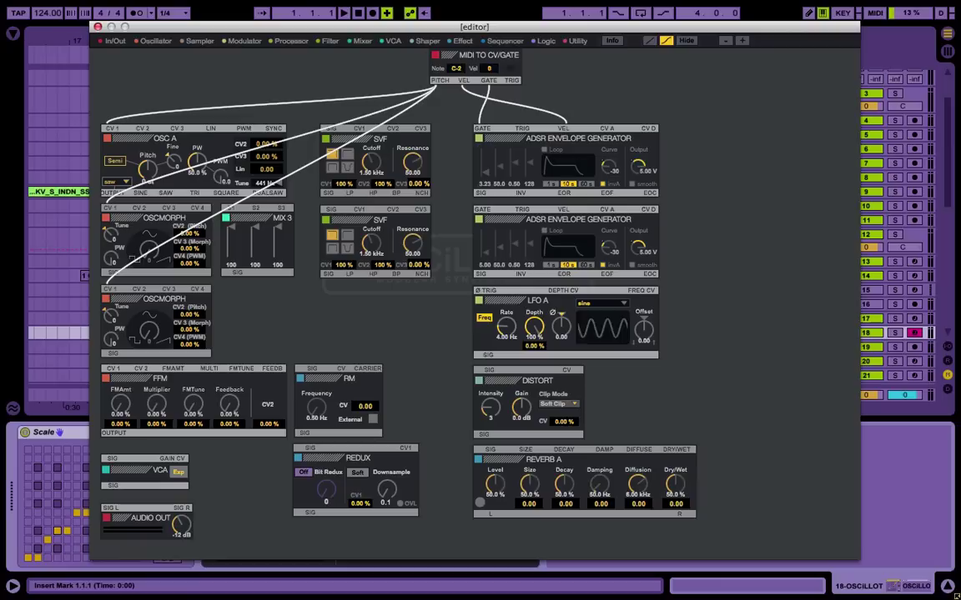
- Set the upper ADSR's sustain to 1.00 and release to 2.47, and connect its SIG output to the VCA's gain CV
left_click_drag(515, 166, 515, 148)
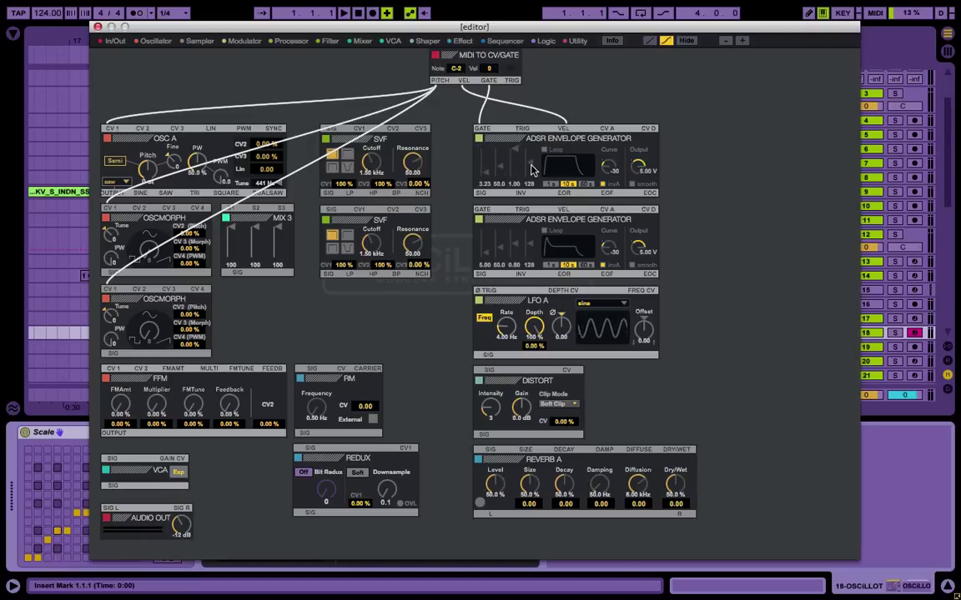
left_click_drag(529, 162, 530, 176)
left_click_drag(481, 194, 185, 451)
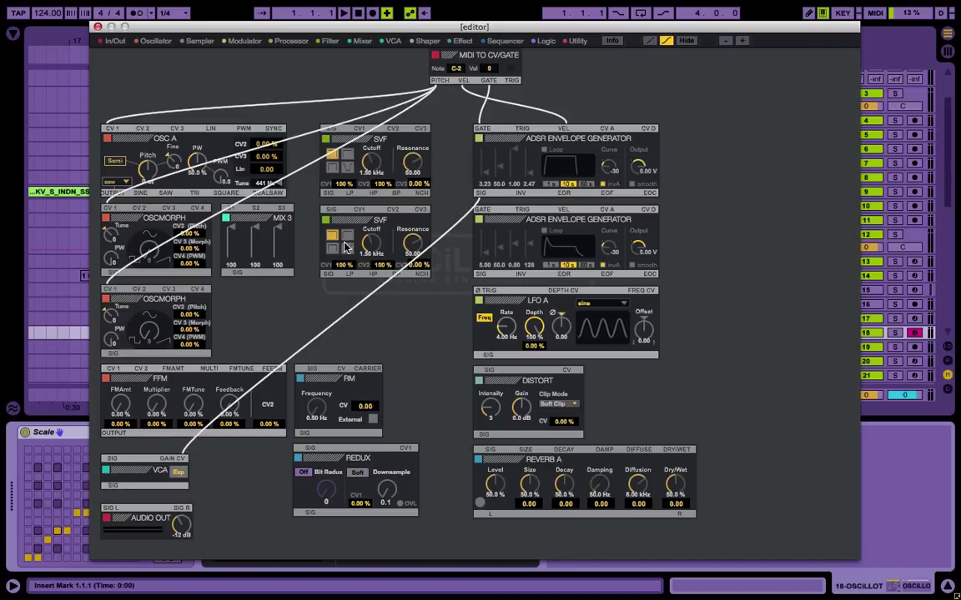
- Set the upper SVF to 8.00 kHz cutoff and 10.32 resonance, and make the lower SVF a high-pass with 20.0 Hz cutoff and reduced resonance
left_click(349, 236)
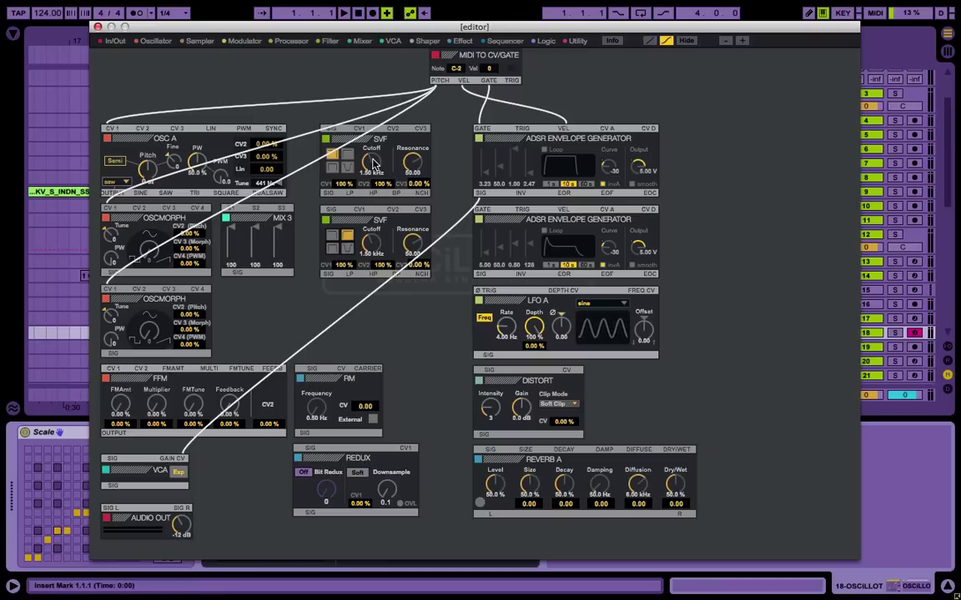
left_click_drag(373, 164, 373, 128)
left_click_drag(412, 164, 412, 200)
left_click_drag(412, 163, 412, 166)
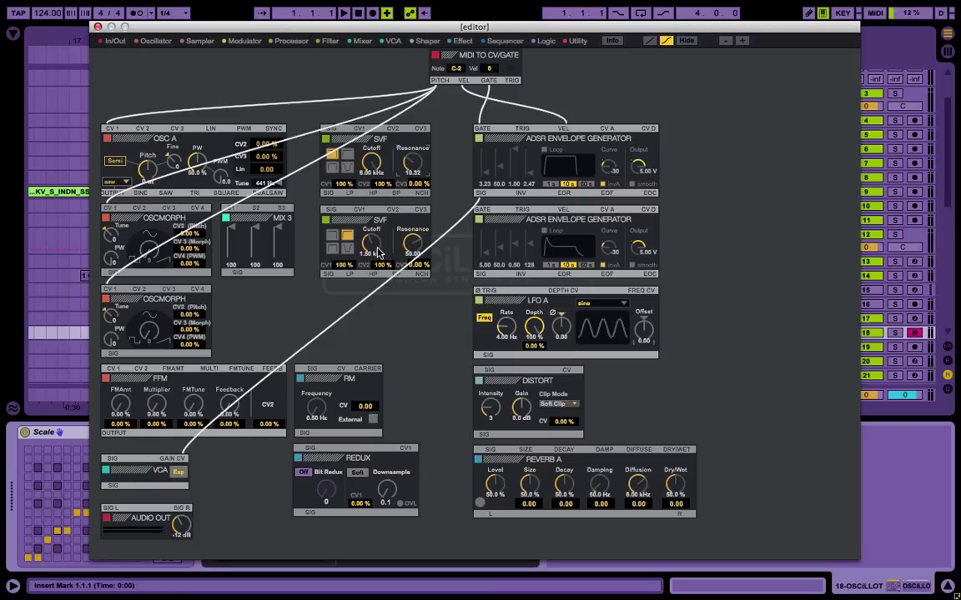
left_click_drag(373, 248, 373, 304)
left_click_drag(412, 244, 412, 267)
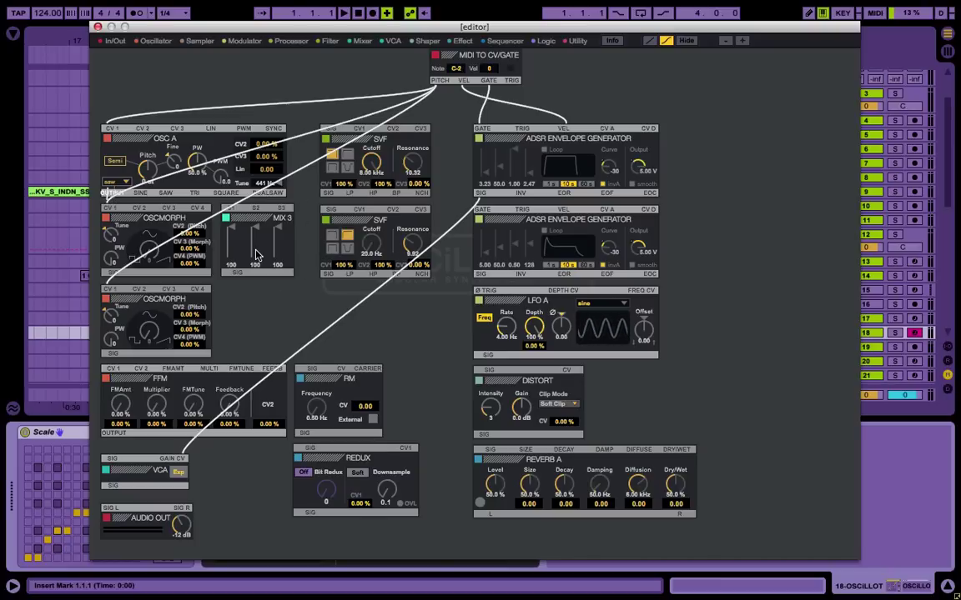
- Connect OSC A, the upper Oscmorph and the lower Oscmorph to Mix 3 inputs S1, S2 and S3 respectively
left_click(228, 208)
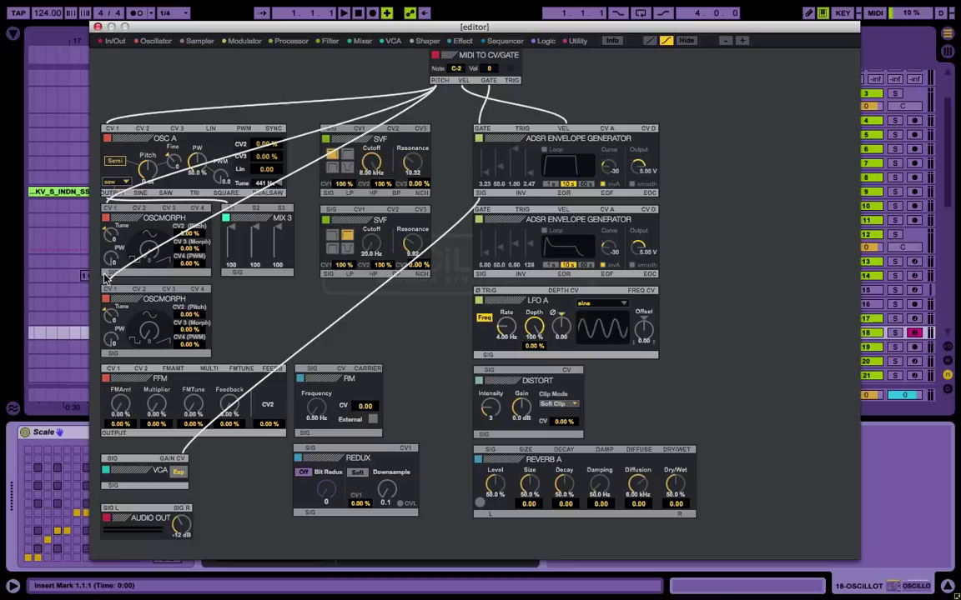
left_click_drag(105, 278, 254, 210)
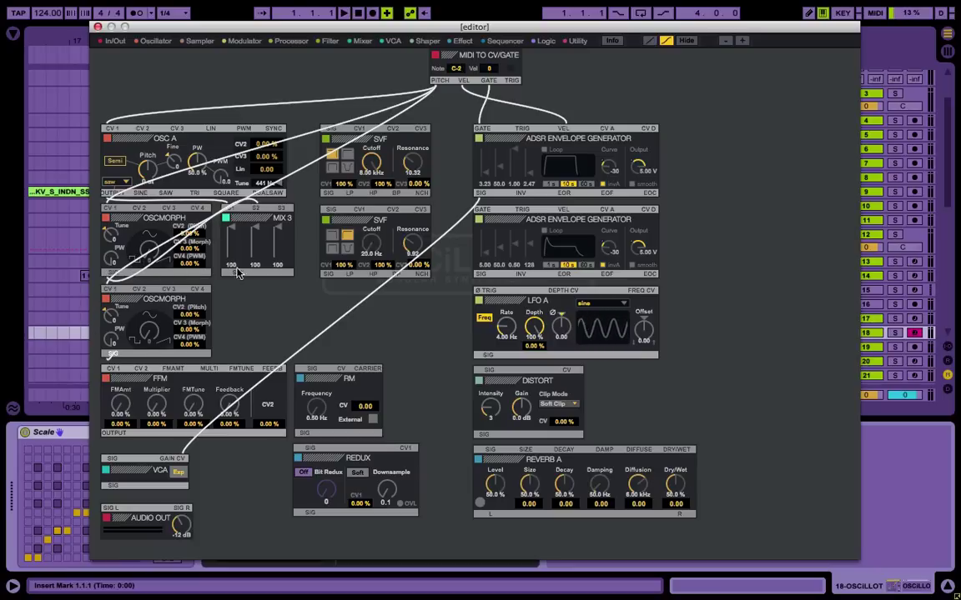
left_click(282, 208)
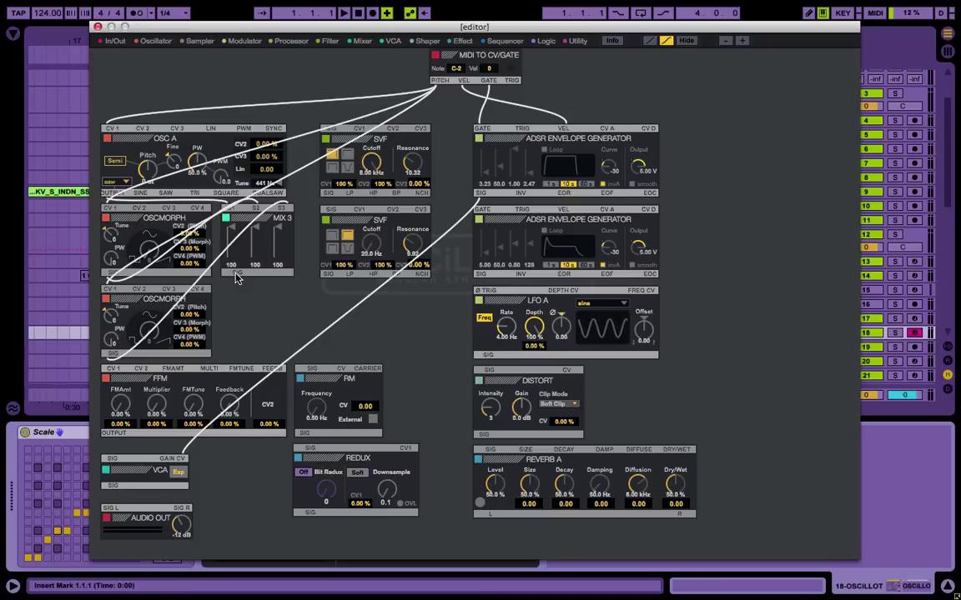
- Route the Mix 3 signal through the upper SVF and the lower SVF in series and into RM's SIG input
left_click_drag(235, 279, 328, 129)
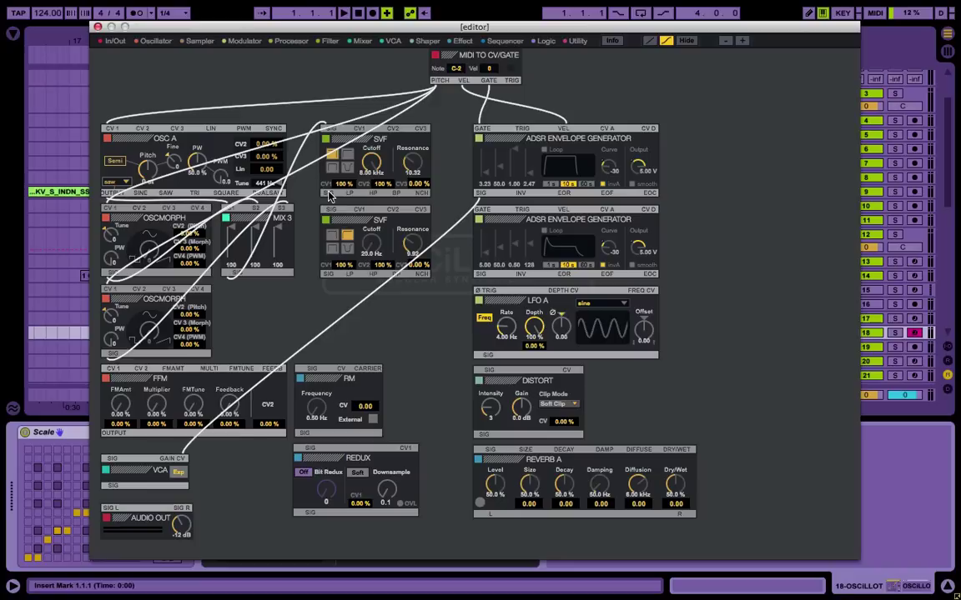
left_click_drag(330, 211, 329, 210)
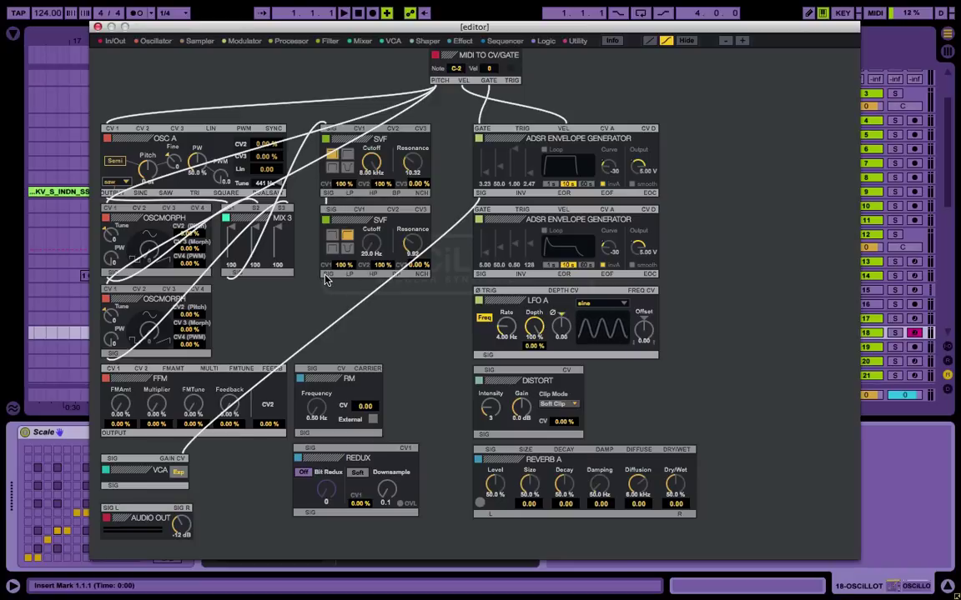
left_click_drag(326, 281, 309, 368)
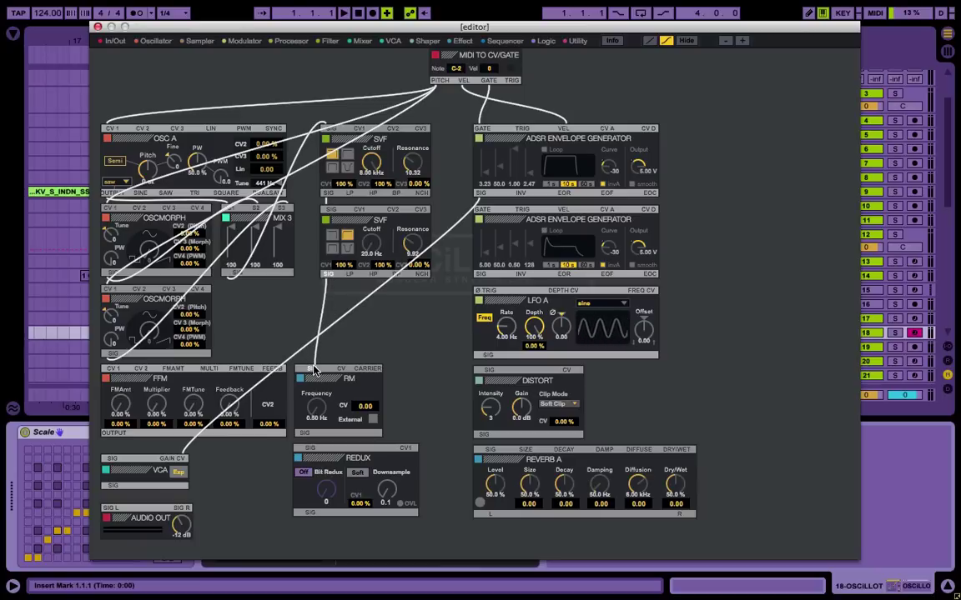
- Connect RM's output to Redux, align Redux under RM, and connect its output to Distort's SIG input
left_click_drag(305, 434, 311, 450)
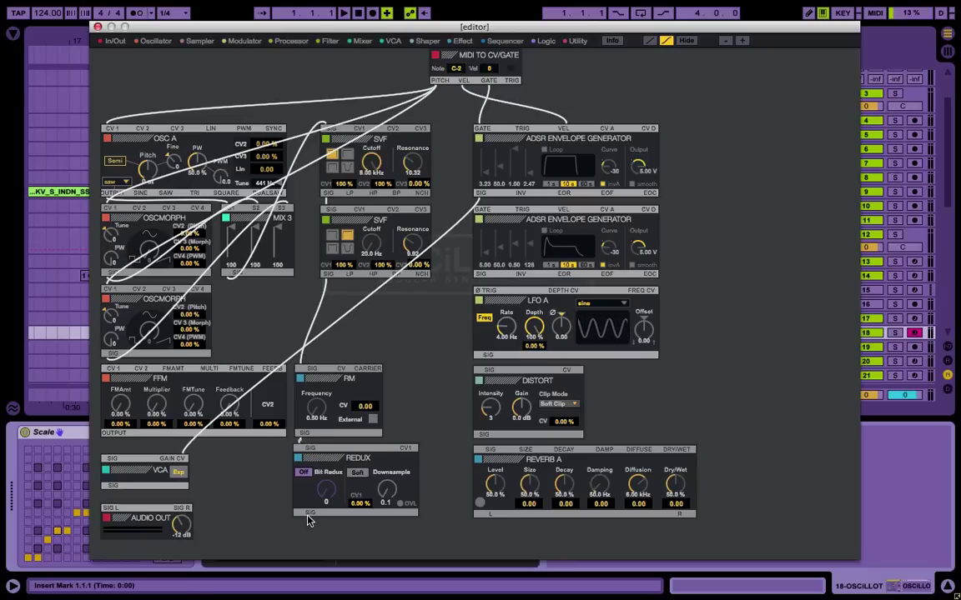
left_click_drag(308, 510, 484, 373)
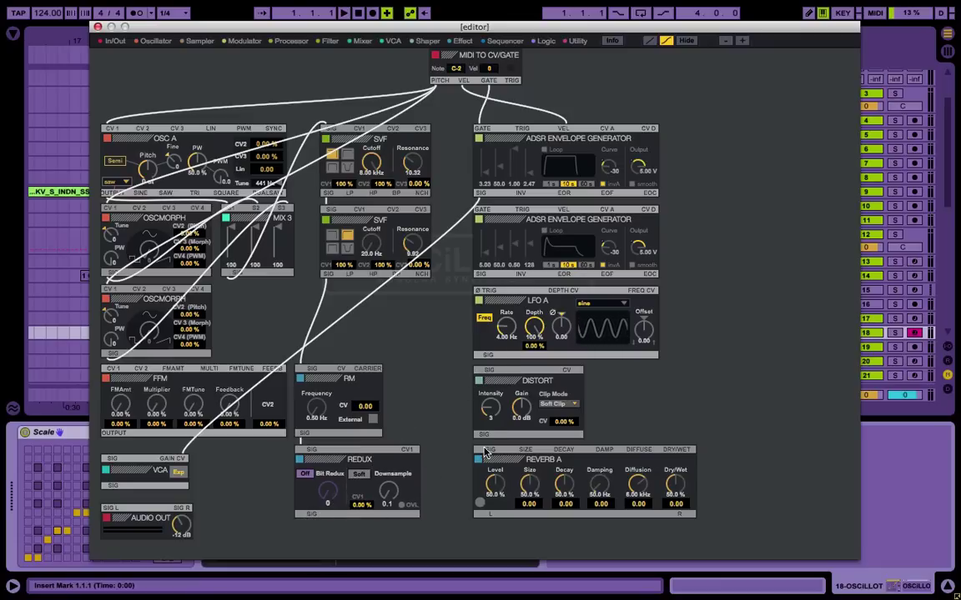
left_click_drag(312, 517, 487, 373)
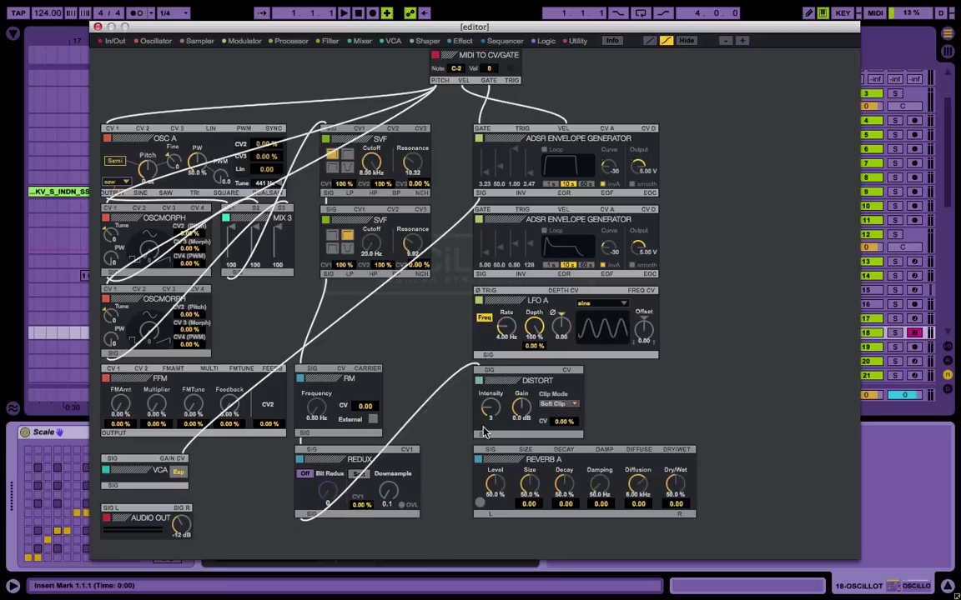
- Route Distort through the VCA into Reverb A, and connect the reverb's L and R outputs to Audio Out's left and right inputs
left_click_drag(483, 439, 113, 462)
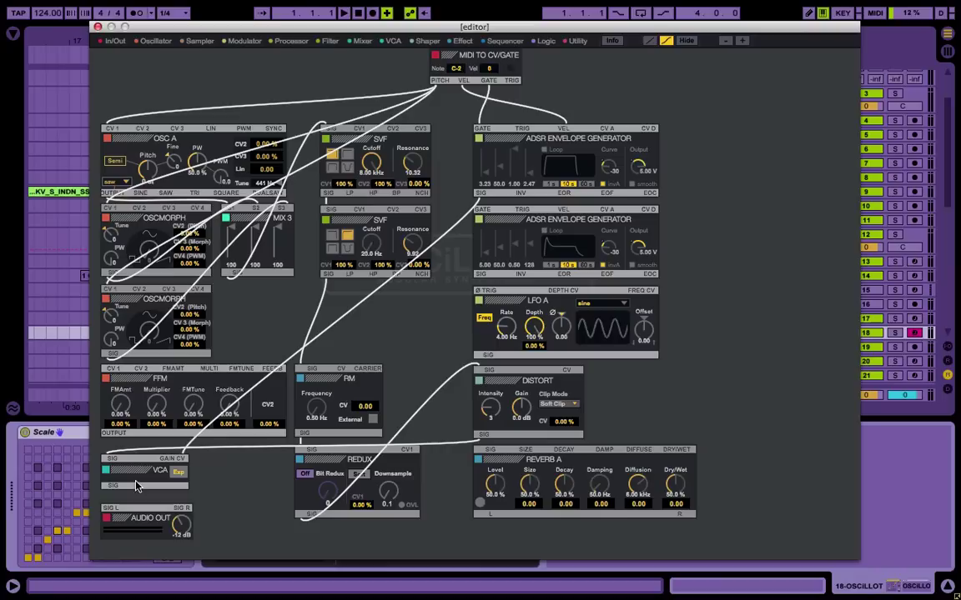
left_click_drag(114, 492, 490, 450)
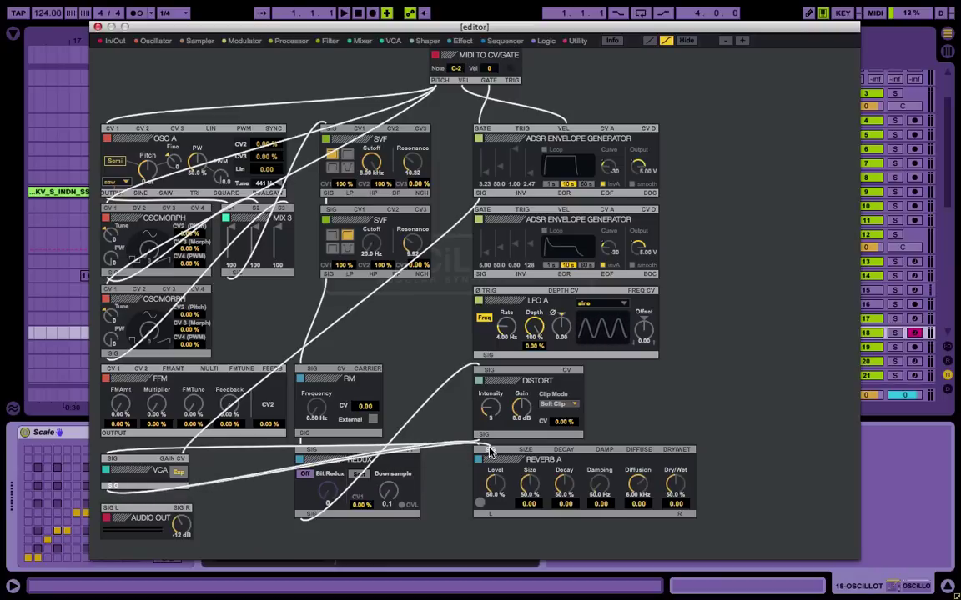
left_click_drag(489, 514, 108, 521)
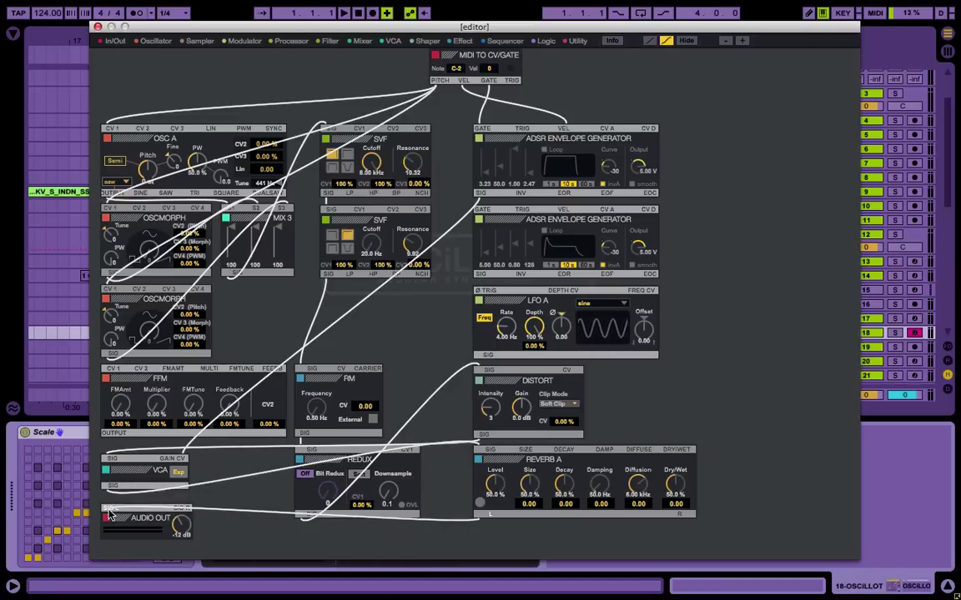
left_click_drag(680, 517, 185, 511)
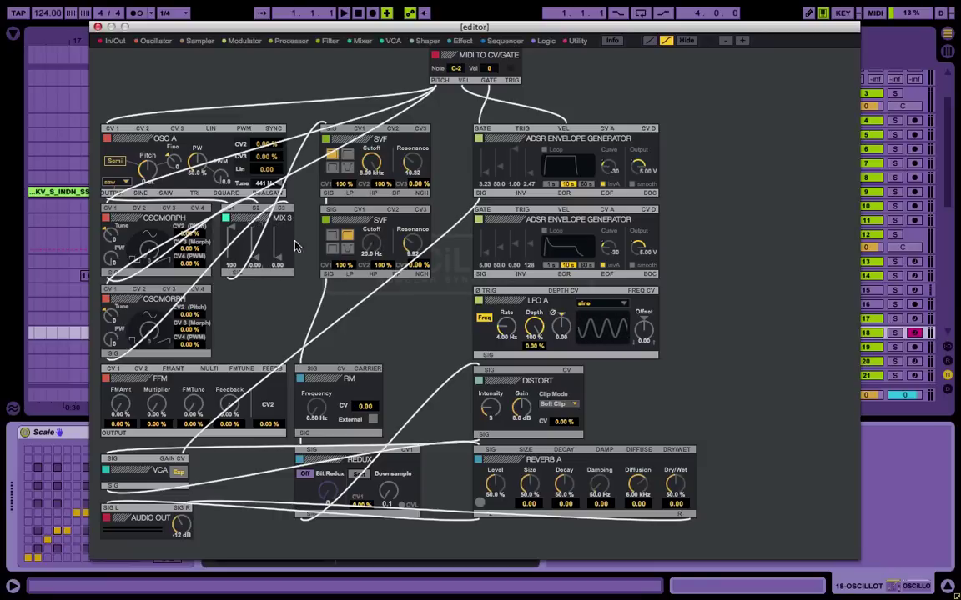
- Play a few test notes to listen to the patched sound
key("a")
key("e")
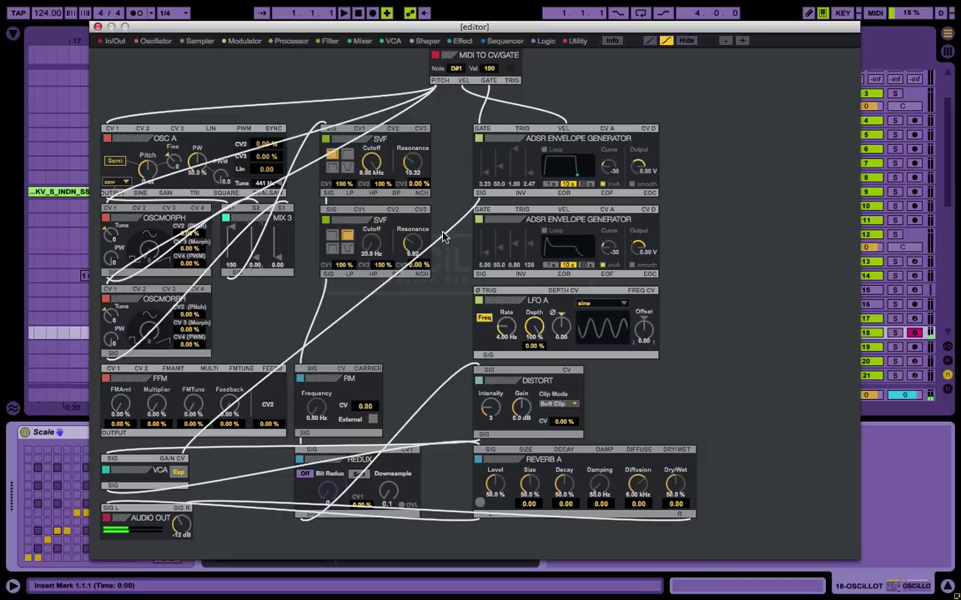
key("a")
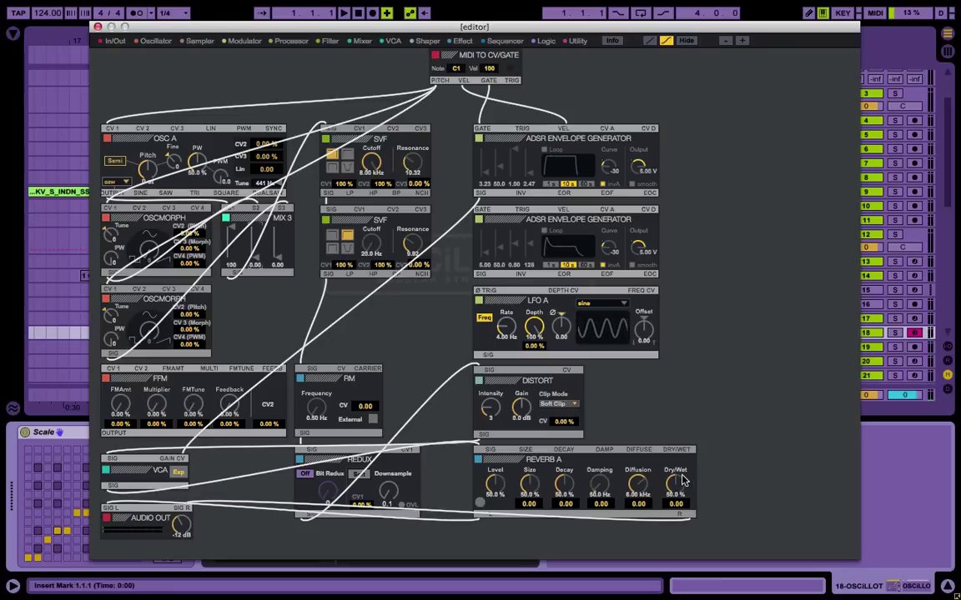
key("e")
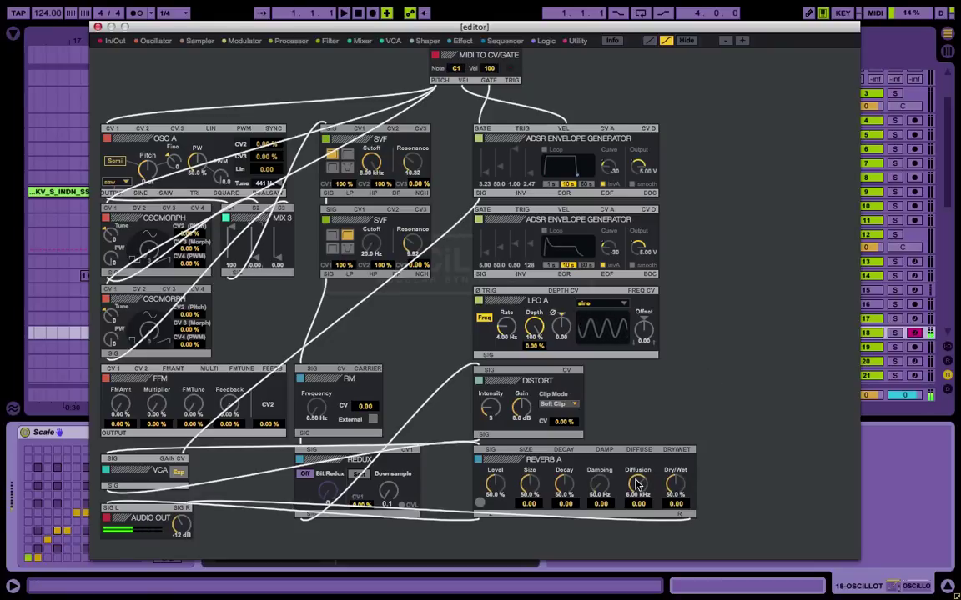
- While playing notes, set Reverb A's diffusion to 1.39 kHz, dry/wet to 39.0 % and size to 61.8 %, keeping level at 50.0 %
key("g")
left_click_drag(637, 483, 641, 511)
key("e")
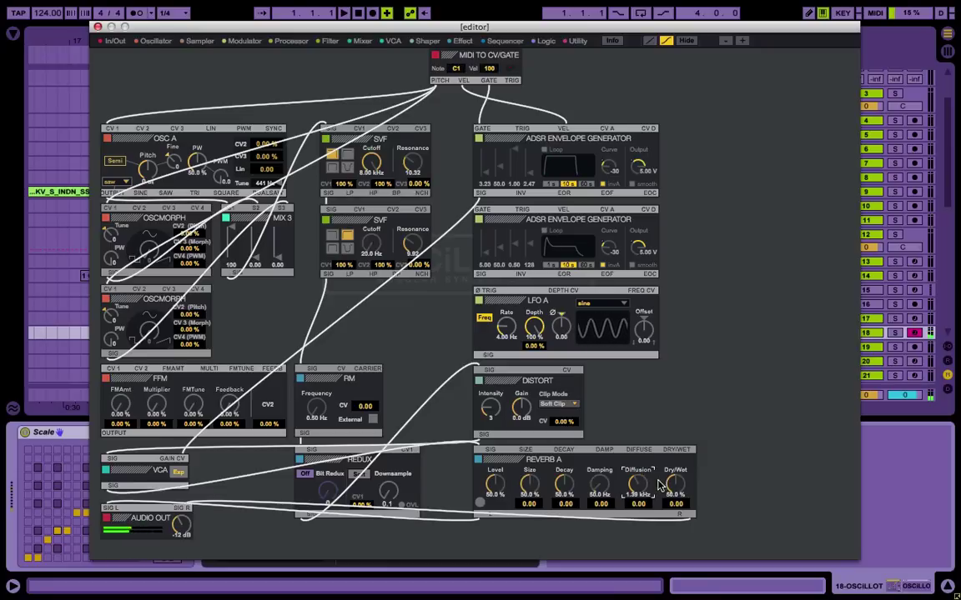
left_click_drag(674, 479, 675, 485)
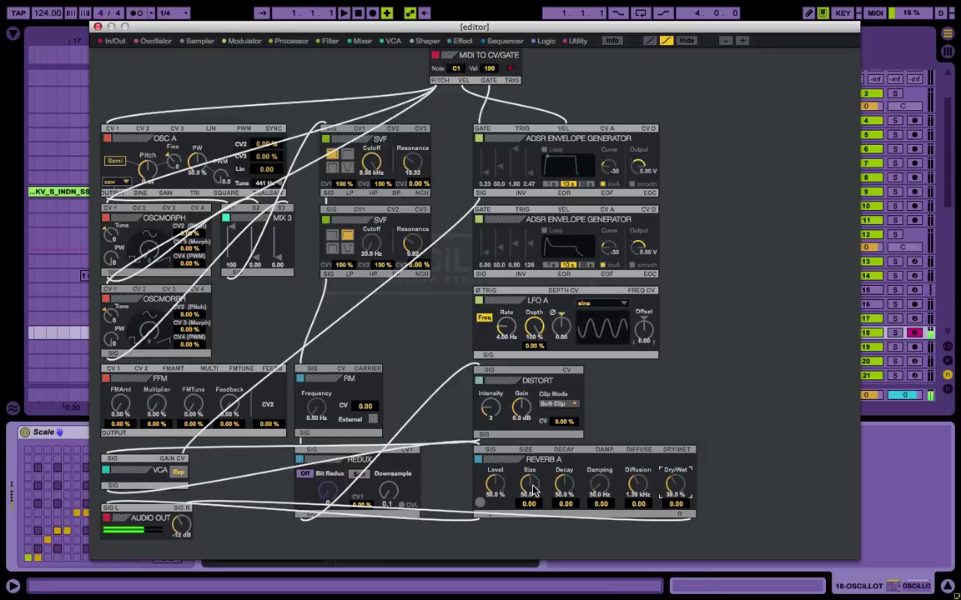
left_click_drag(529, 479, 494, 501)
left_click_drag(563, 484, 564, 487)
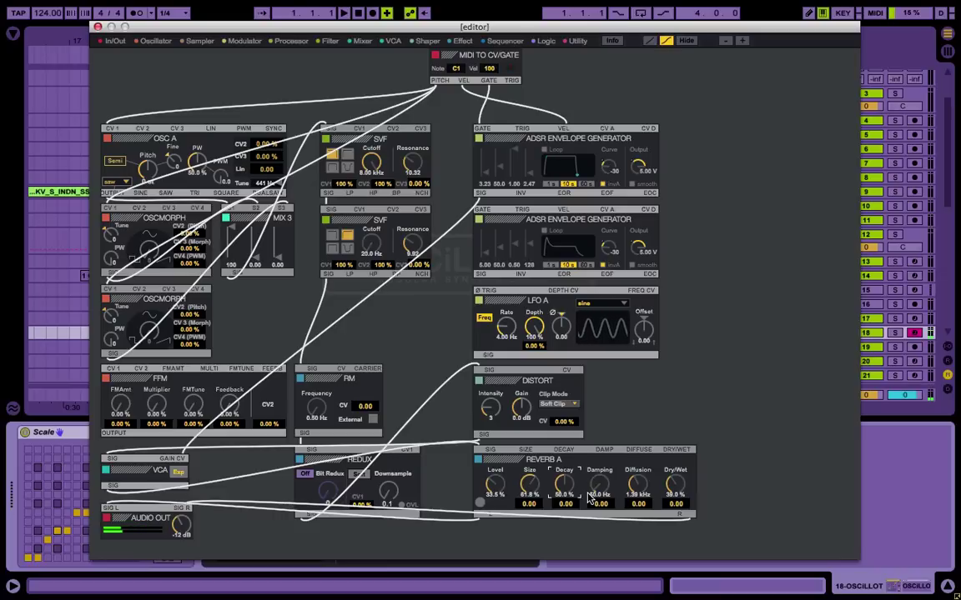
key("super+z")
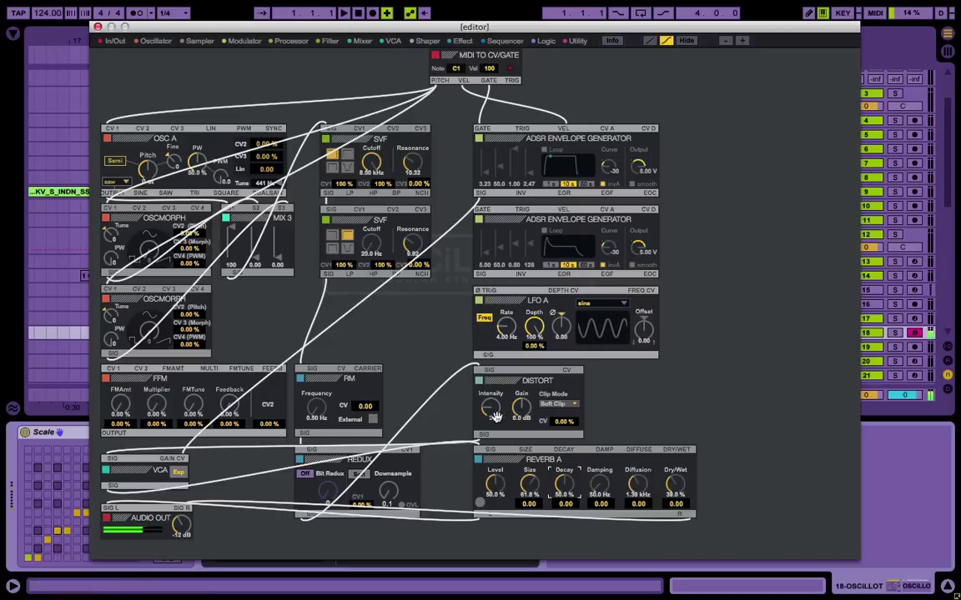
- Set Distort's intensity to 1 and OSC A's pulse width to 50.4 %
left_click_drag(489, 407, 489, 417)
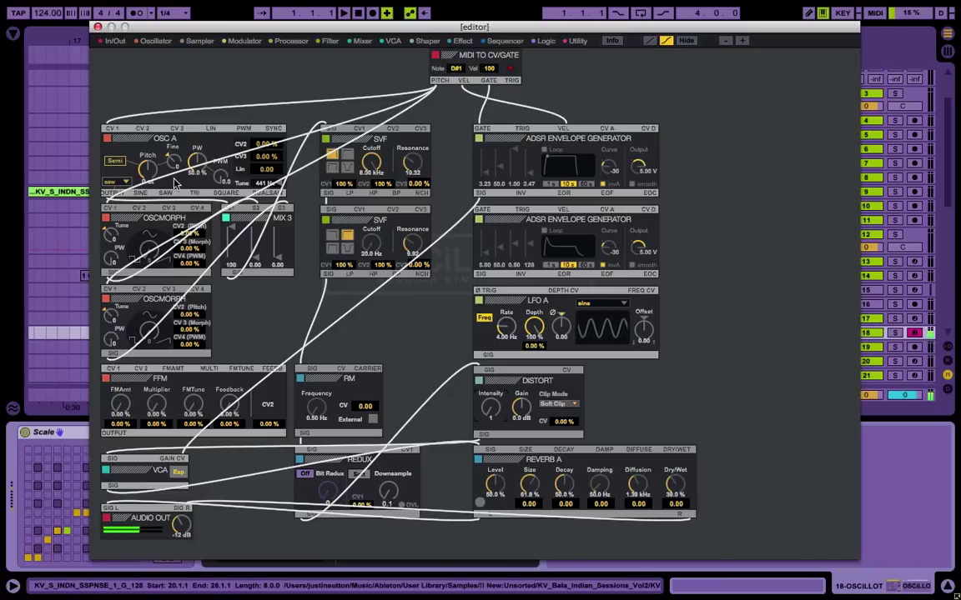
left_click_drag(194, 160, 194, 171)
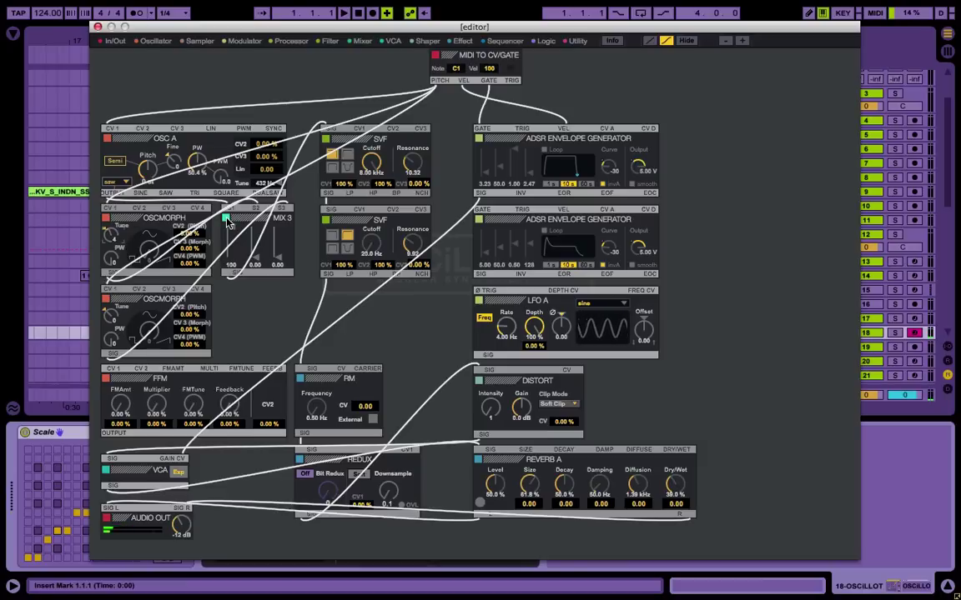
- Raise the second channel of Mix 3 to 100 and shift the computer keyboard's octave range to C2 to D3
left_click_drag(230, 226, 255, 224)
mouse_move(257, 232)
left_mouse_down()
mouse_move(257, 250)
mouse_move(257, 232)
left_mouse_up()
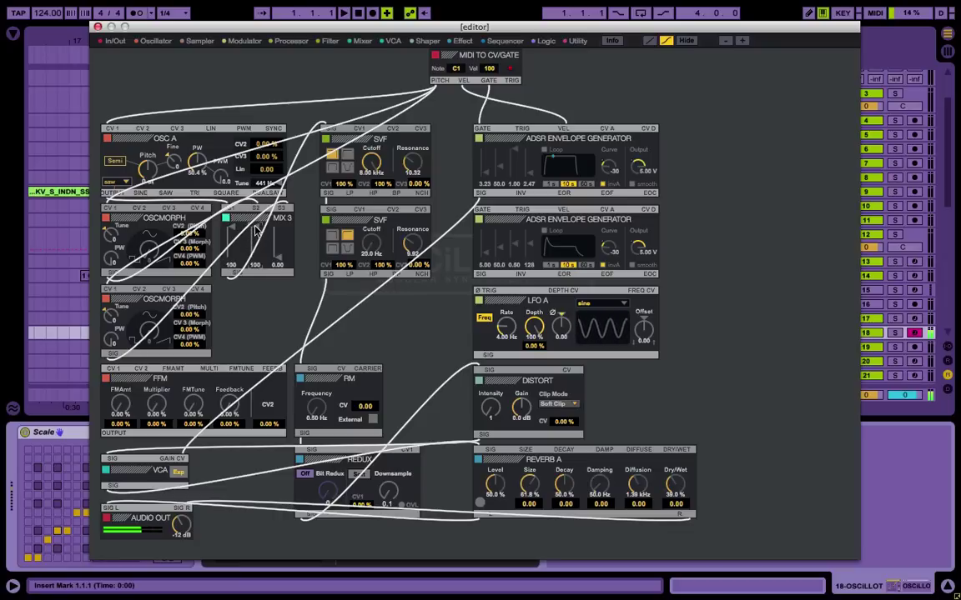
key("z")
key("x")
key("x")
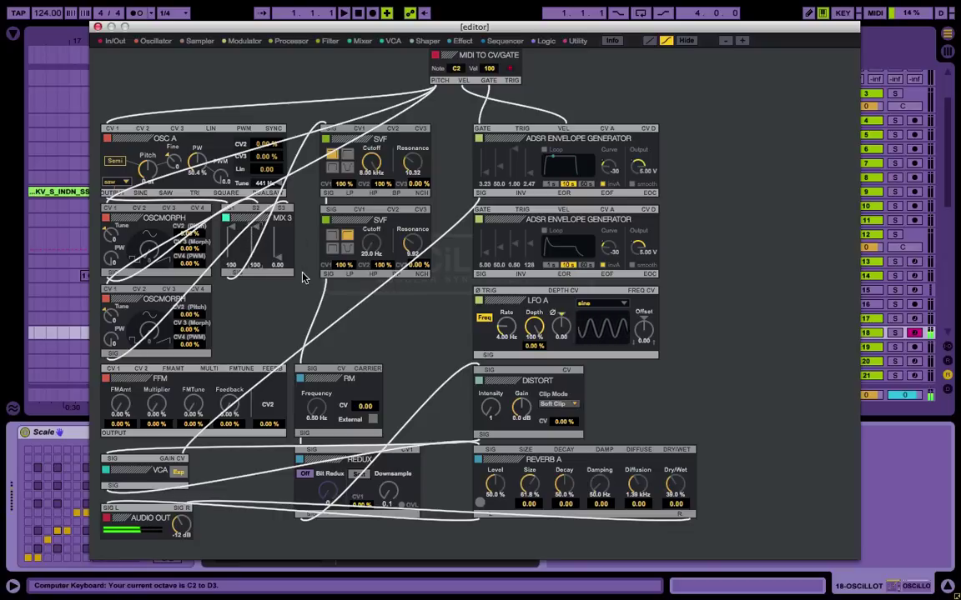
- Shift the computer keyboard down one octave, play a low test note, and set the RM module's frequency to 0.00 Hz
key("z")
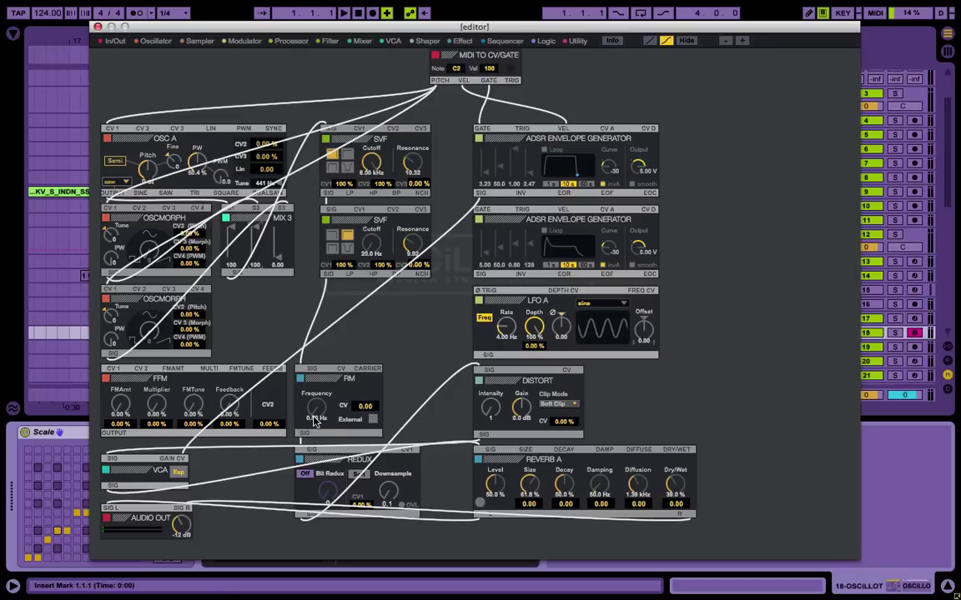
key("a")
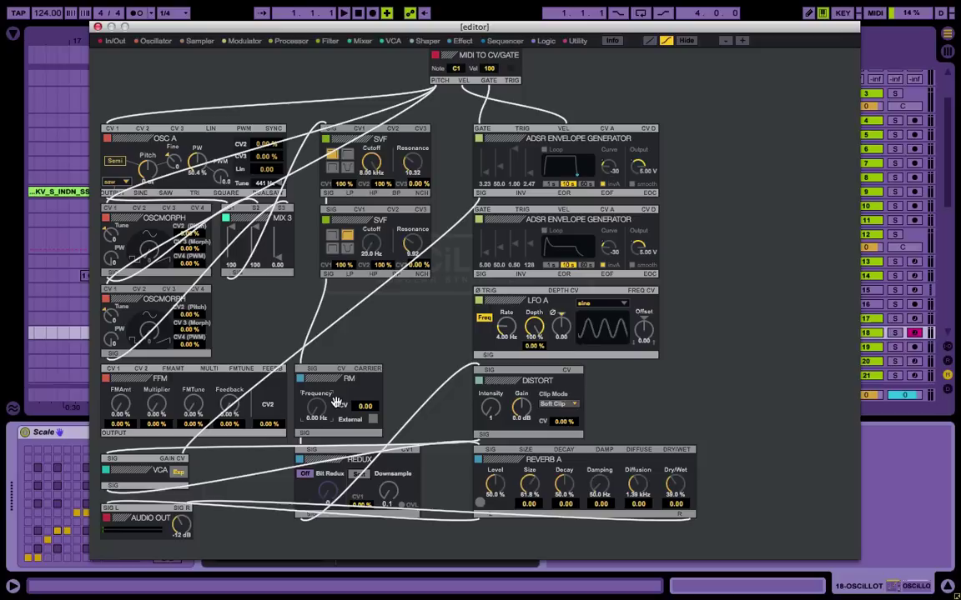
left_click_drag(320, 408, 320, 397)
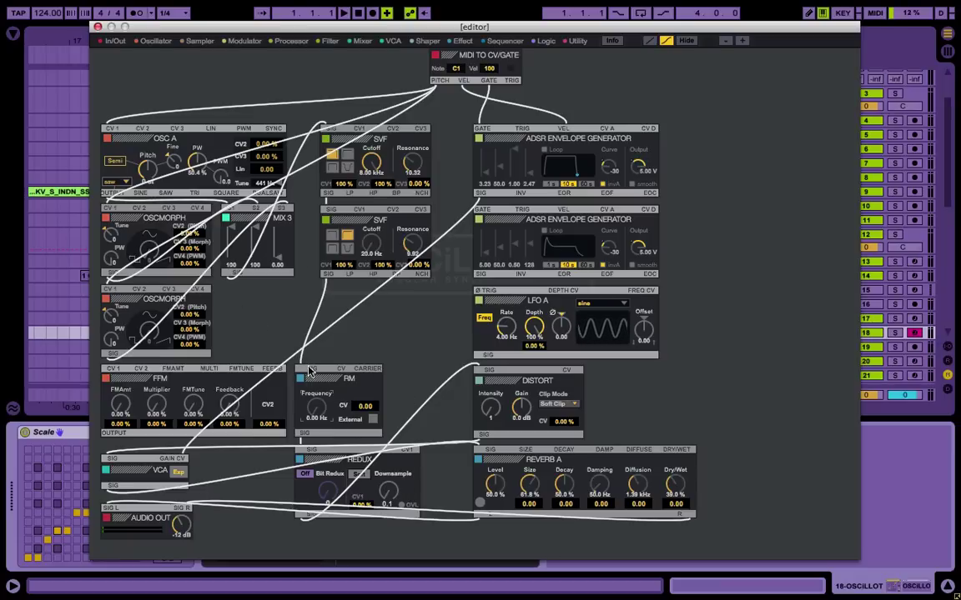
- Keep Mix 3's second channel at 100, tune the first OSCMORPH to -12, and return Redux's downsample to 0.1 with Soft off
mouse_move(255, 226)
left_mouse_down()
mouse_move(257, 267)
mouse_move(257, 230)
left_mouse_up()
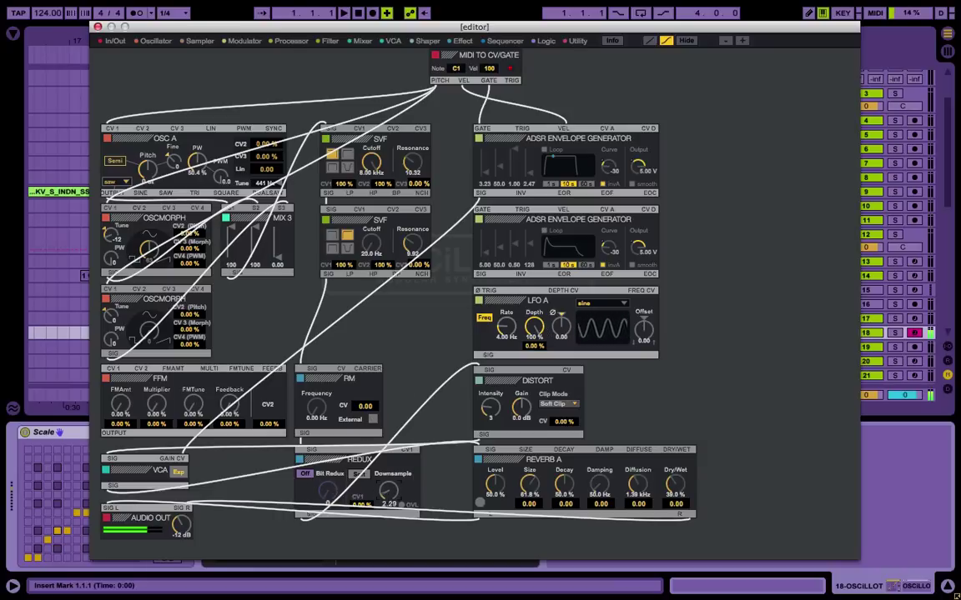
left_click(356, 474)
left_click_drag(392, 492, 394, 564)
left_click(355, 475)
- Set the first SVF's resonance to 37.53 and cutoff to 8.00 kHz, and the second, high-pass SVF's resonance to 26.20 with cutoff at 20.0 Hz
left_click_drag(411, 161, 372, 178)
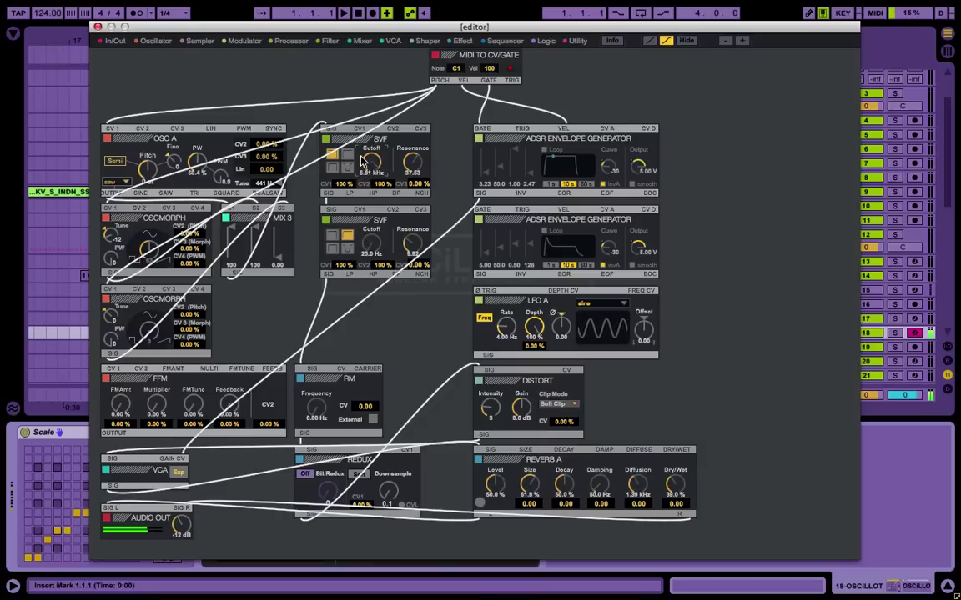
left_click(333, 250)
mouse_move(372, 249)
left_mouse_down()
mouse_move(372, 216)
mouse_move(372, 234)
left_mouse_up()
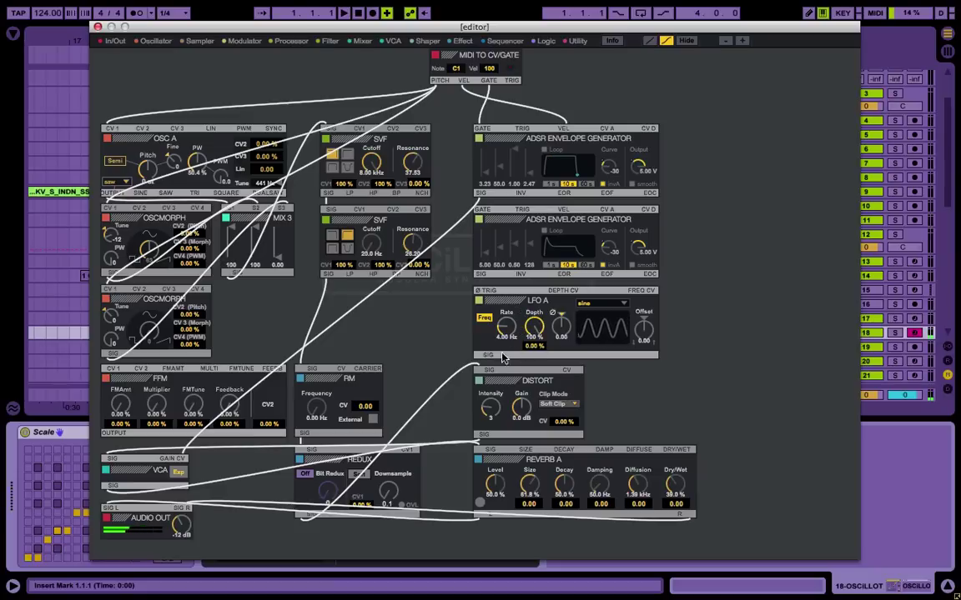
- Patch LFO A to the first OSCMORPH's CV 3, set its rate to 1.32 Hz, and retrigger its phase from the MIDI TRIG output
left_click_drag(486, 361, 176, 207)
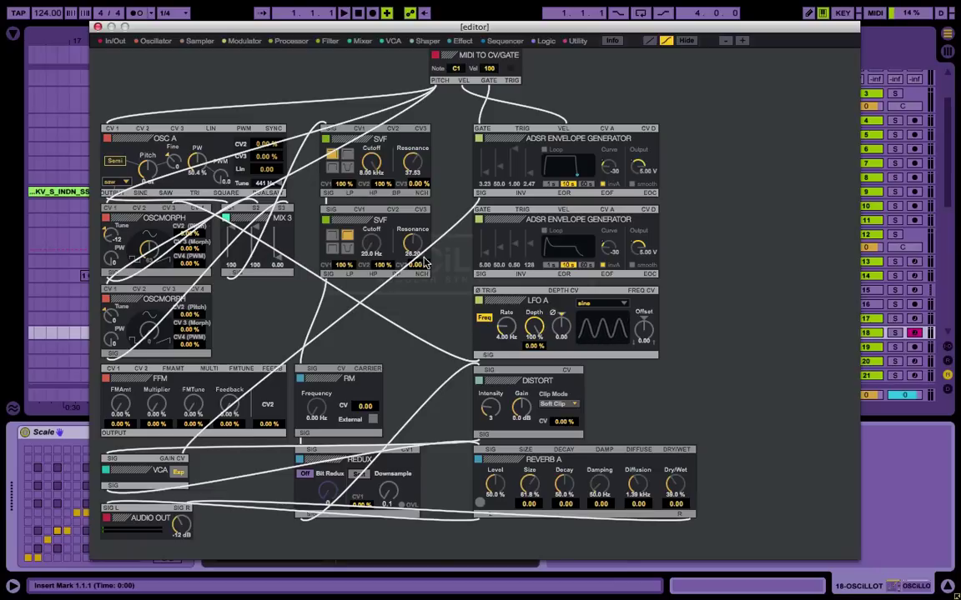
mouse_move(506, 328)
left_mouse_down()
mouse_move(506, 280)
mouse_move(507, 354)
mouse_move(506, 334)
left_mouse_up()
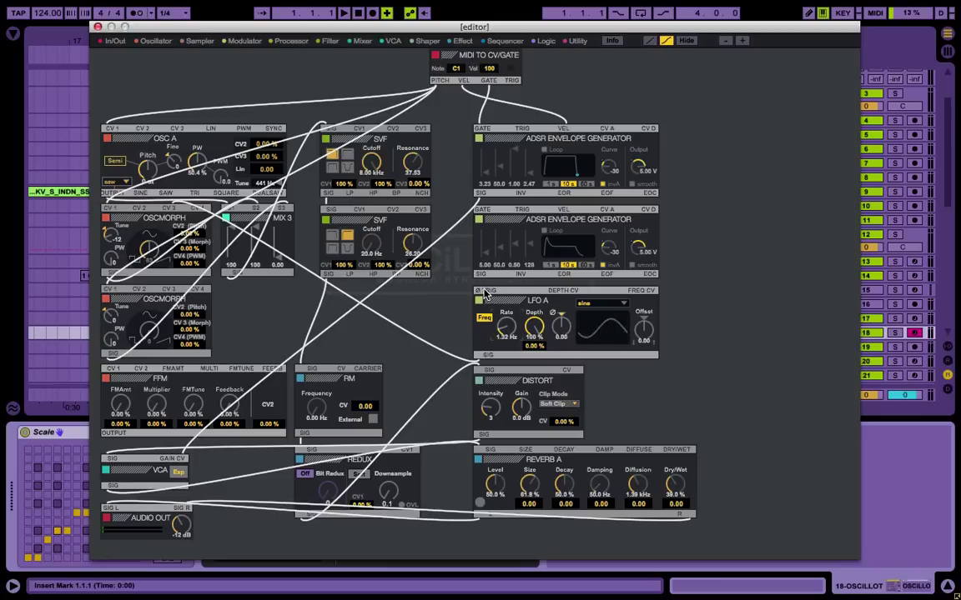
left_click_drag(511, 80, 486, 300)
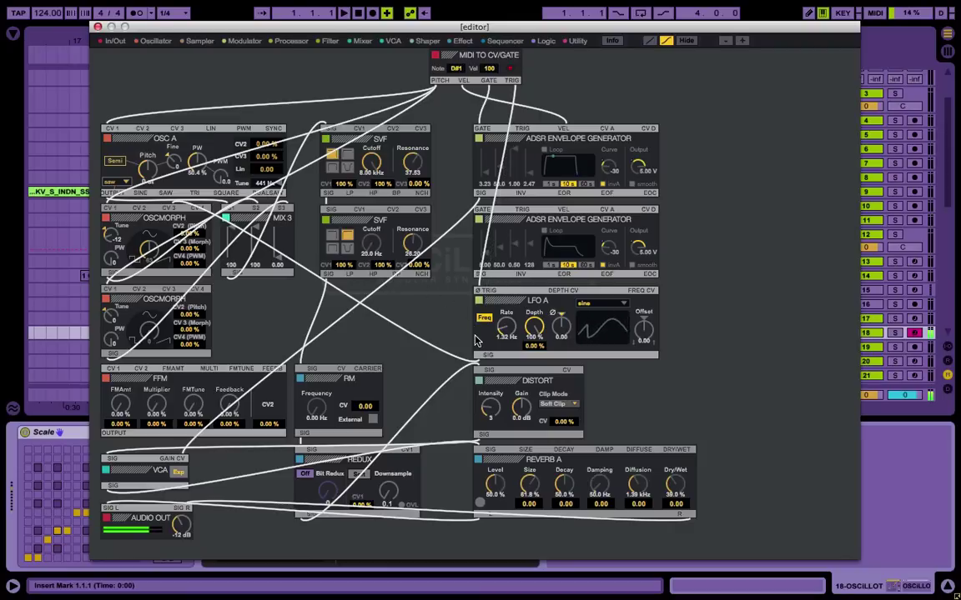
- Set LFO A's phase to 0.12, offset to -0.13, depth to 34.0 % and rate to 2.58 Hz
mouse_move(561, 335)
left_mouse_down()
mouse_move(562, 322)
mouse_move(562, 350)
mouse_move(561, 333)
left_mouse_up()
left_click_drag(643, 332, 621, 297)
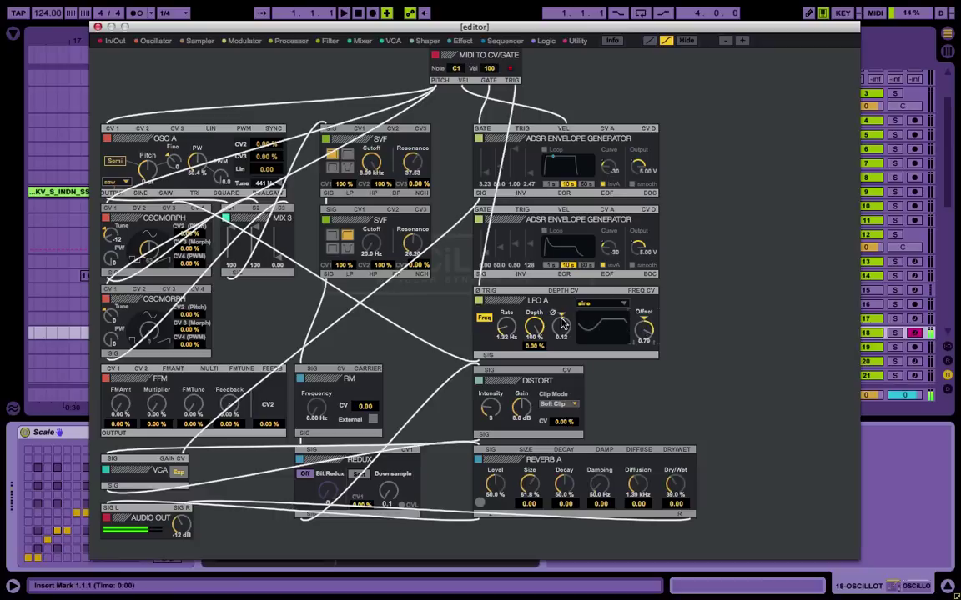
left_click_drag(660, 345, 638, 386)
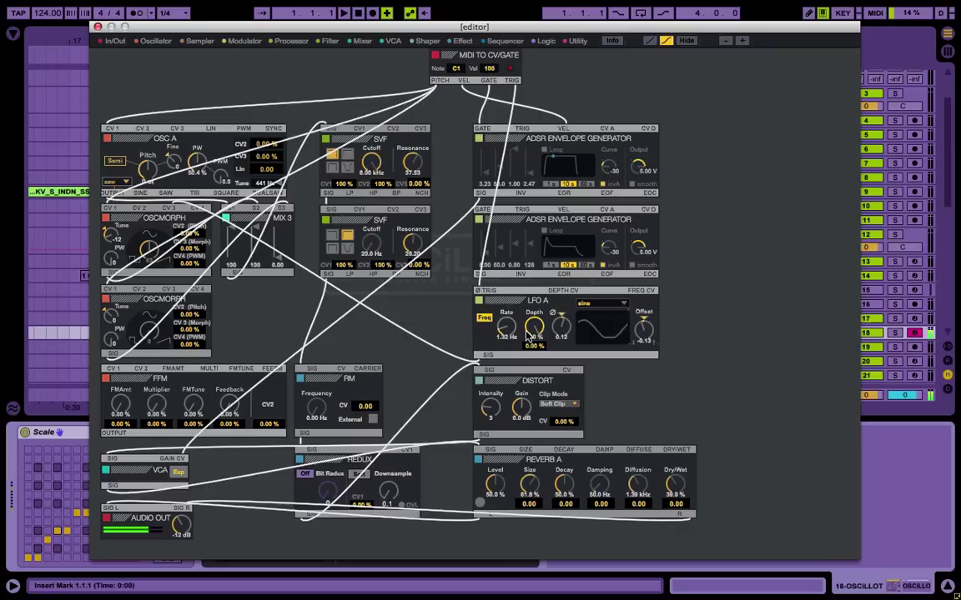
left_click_drag(536, 336, 536, 383)
left_click_drag(502, 323, 507, 329)
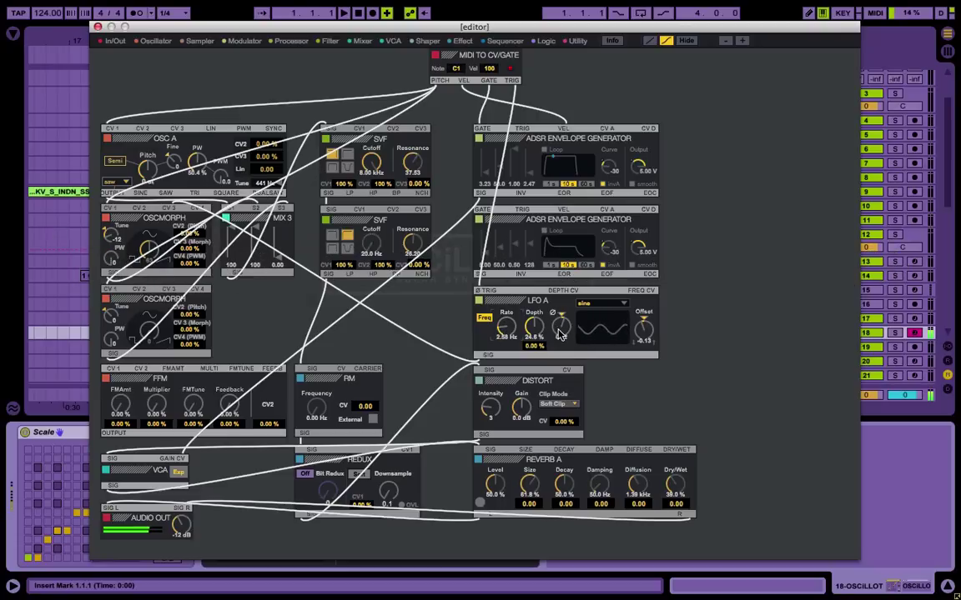
left_click_drag(543, 334, 539, 311)
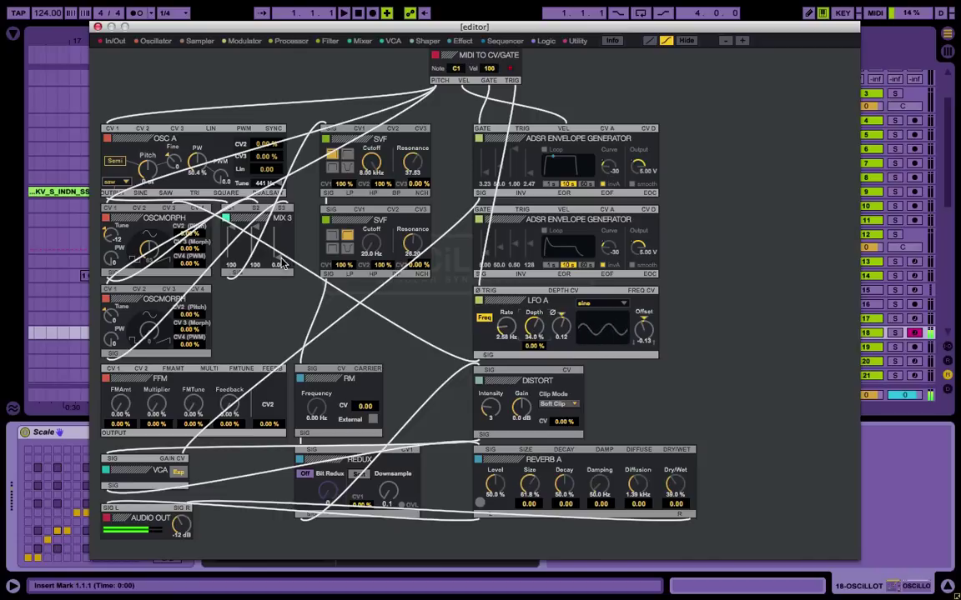
- Raise Mix 3's third channel to 100 and set the second OSCMORPH's tune to 12 and pulse width to 97
left_click_drag(276, 254, 277, 232)
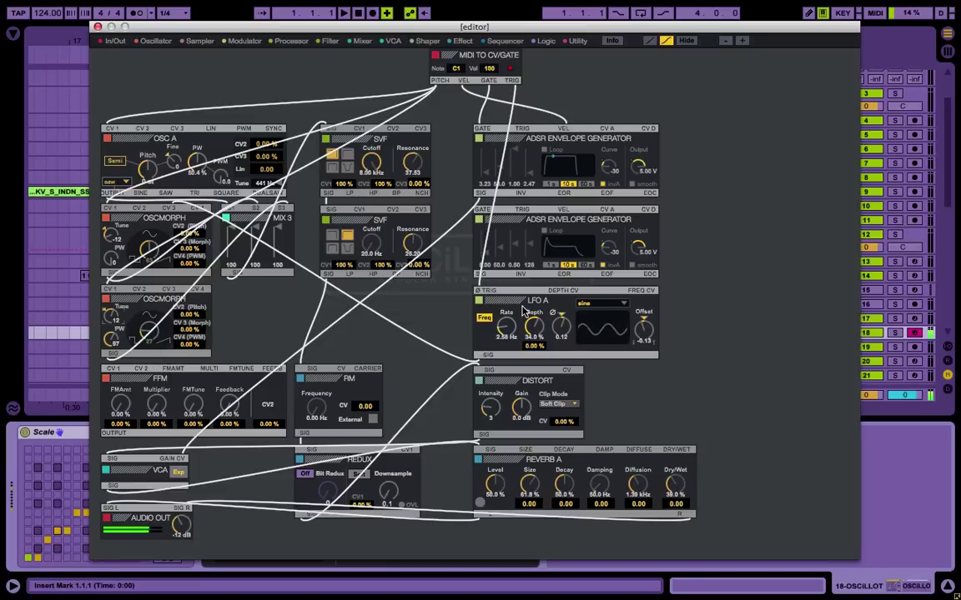
- Add an Invert module below the second SVF and route LFO A through it to the second OSCMORPH's CV 3
left_click(544, 42)
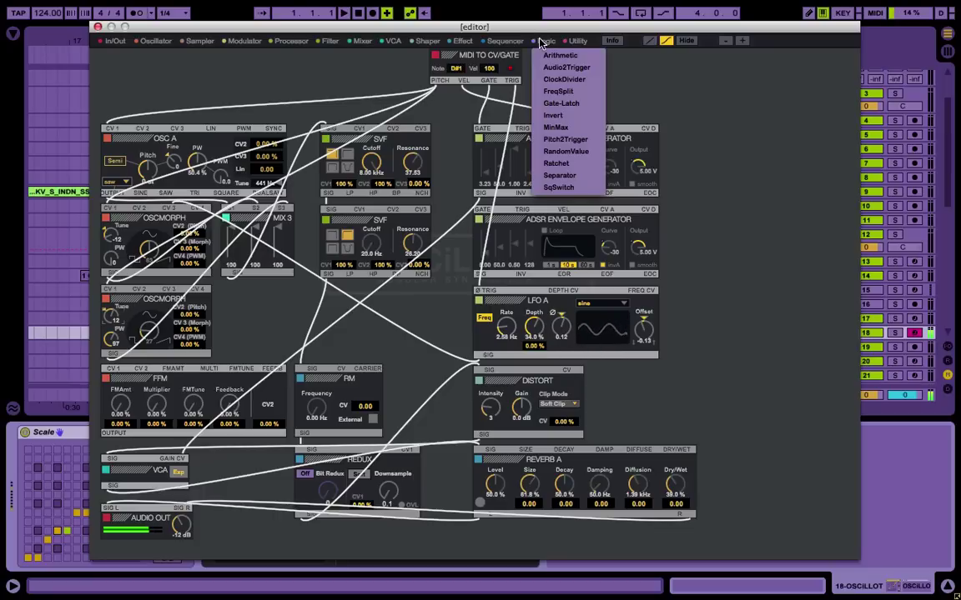
left_click(554, 117)
left_click(138, 75)
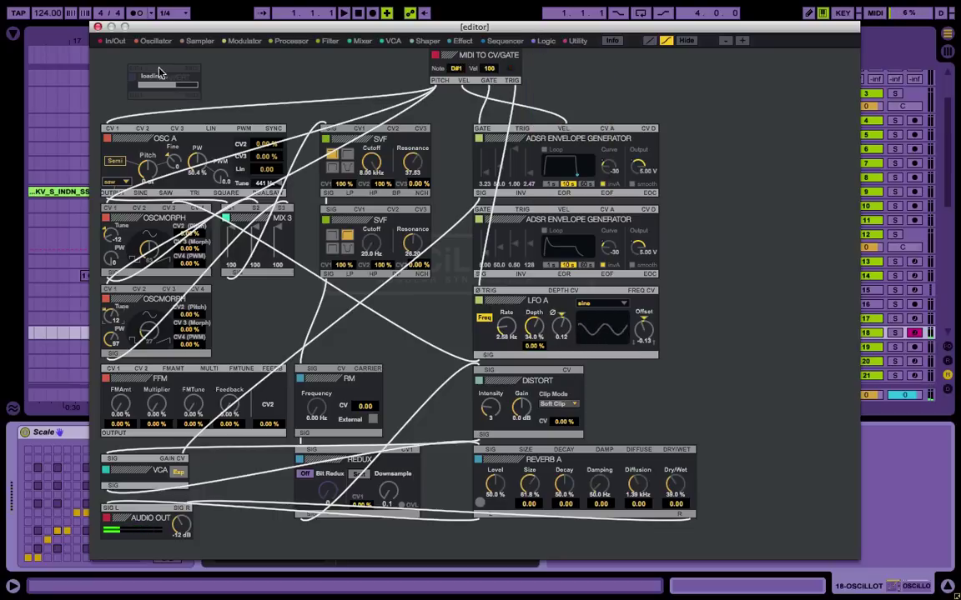
left_click_drag(140, 84, 348, 323)
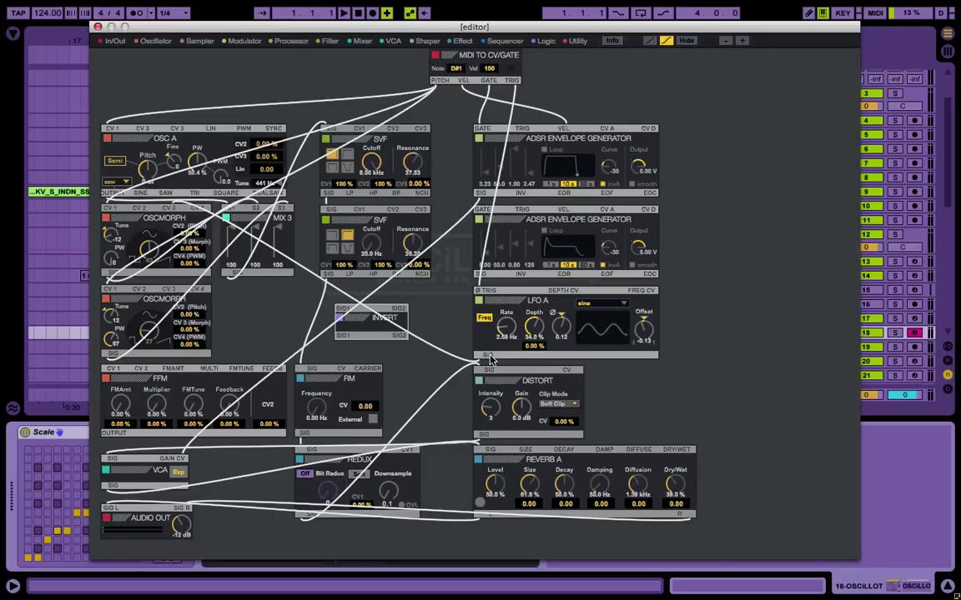
left_click_drag(488, 357, 172, 284)
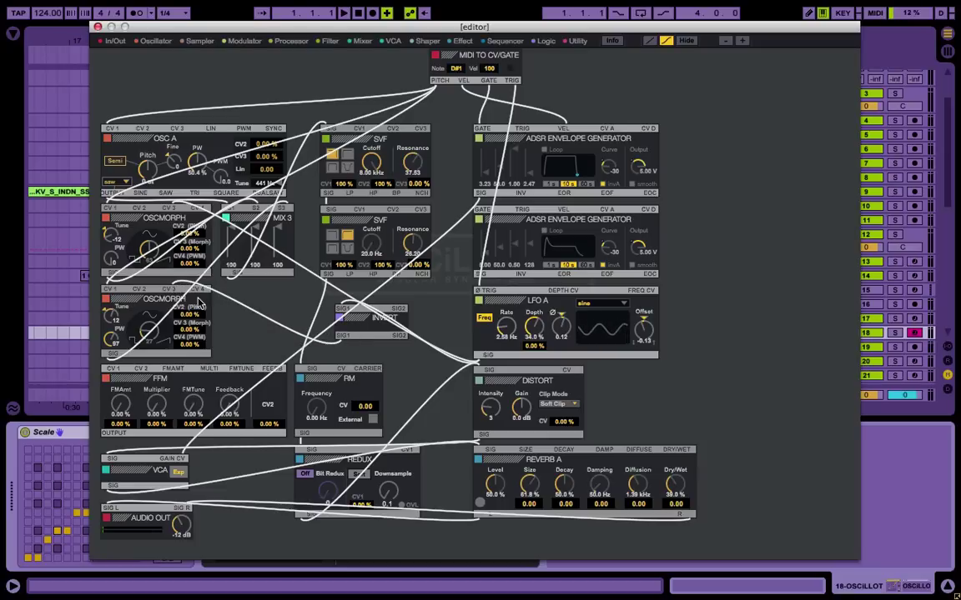
- Set the CV 3 morph amounts to 59.1 % and 43.3 % on the two OSCMORPHs, and LFO A to 3.24 Hz, 38.7 % depth and -0.24 offset
left_click_drag(191, 248, 196, 234)
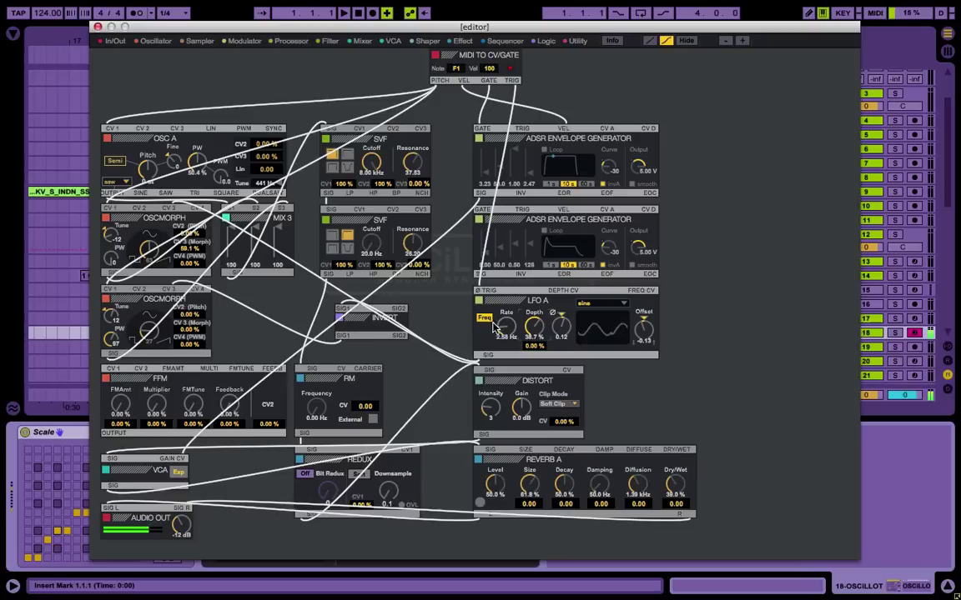
mouse_move(505, 329)
left_mouse_down()
mouse_move(505, 313)
mouse_move(505, 333)
left_mouse_up()
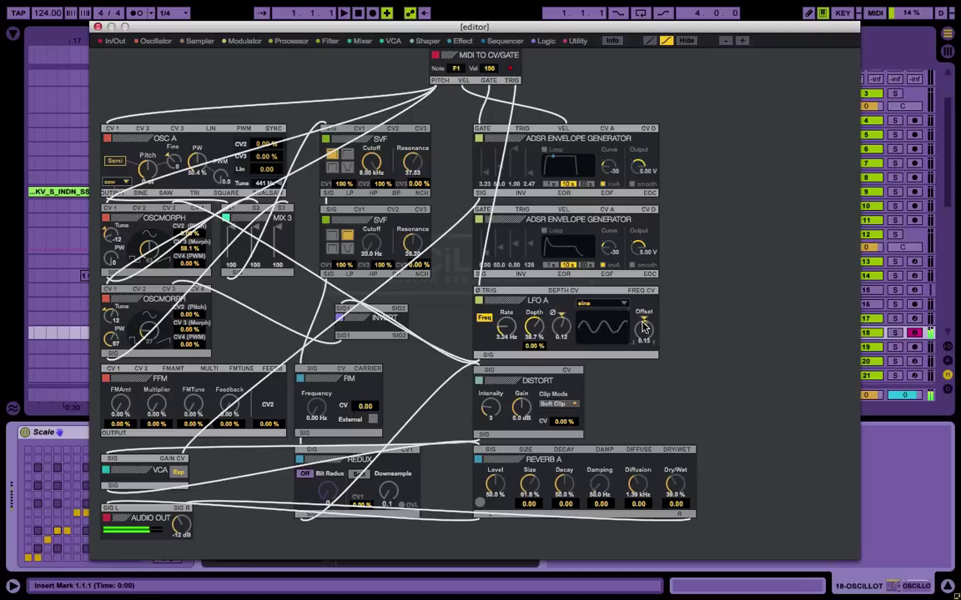
left_click_drag(640, 342, 600, 349)
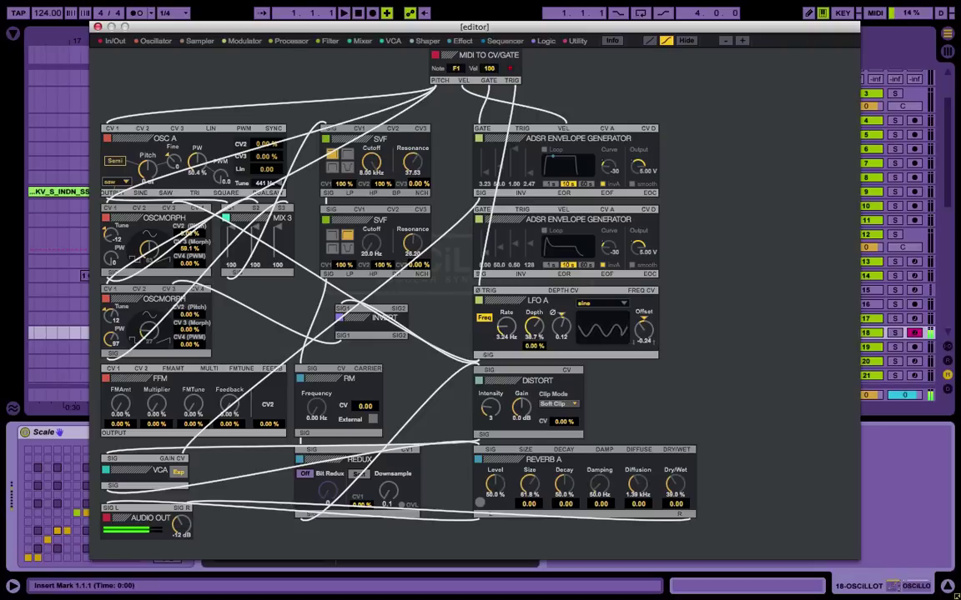
left_click_drag(191, 330, 193, 311)
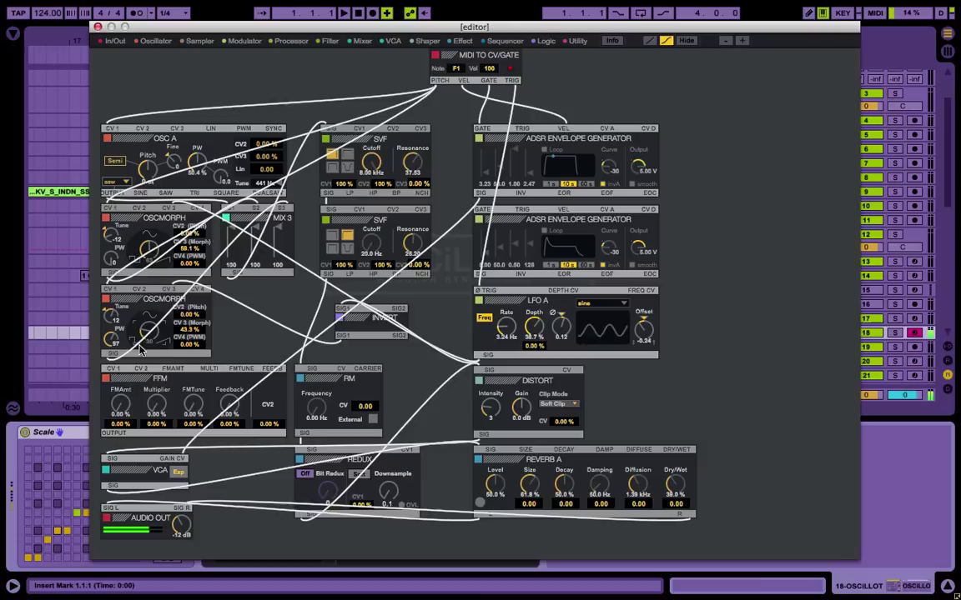
- Patch LFO A to the second OSCMORPH's CV 4 at 82.7 %, and set Distort's intensity to 4 and gain to 0.4 dB
left_click_drag(492, 357, 200, 291)
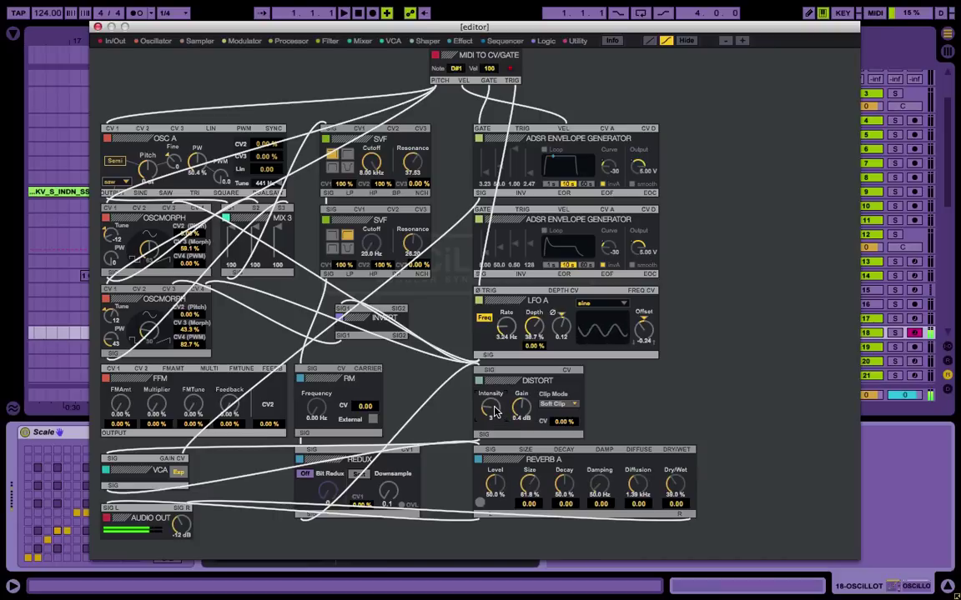
left_click_drag(494, 411, 494, 407)
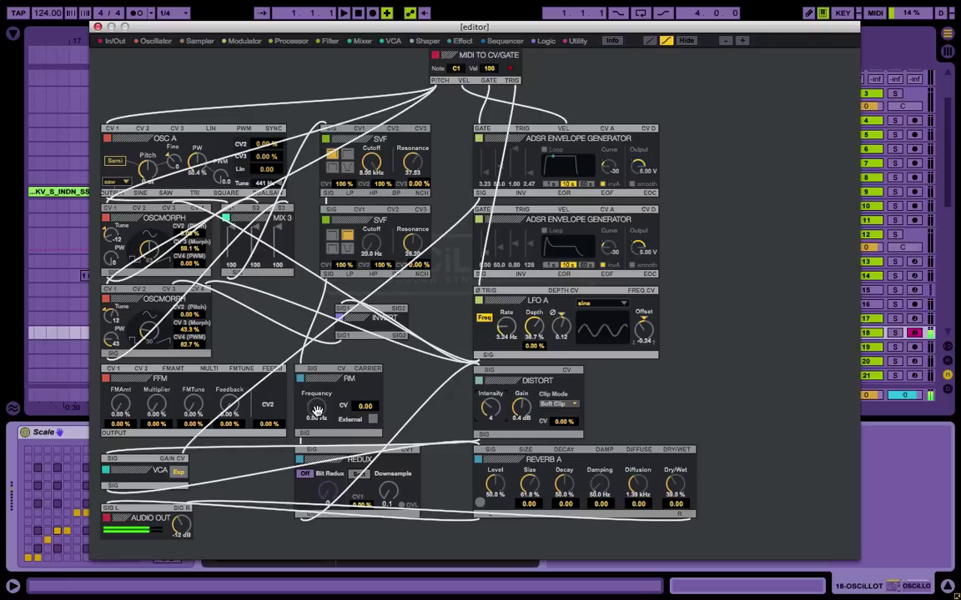
left_click_drag(304, 404, 315, 487)
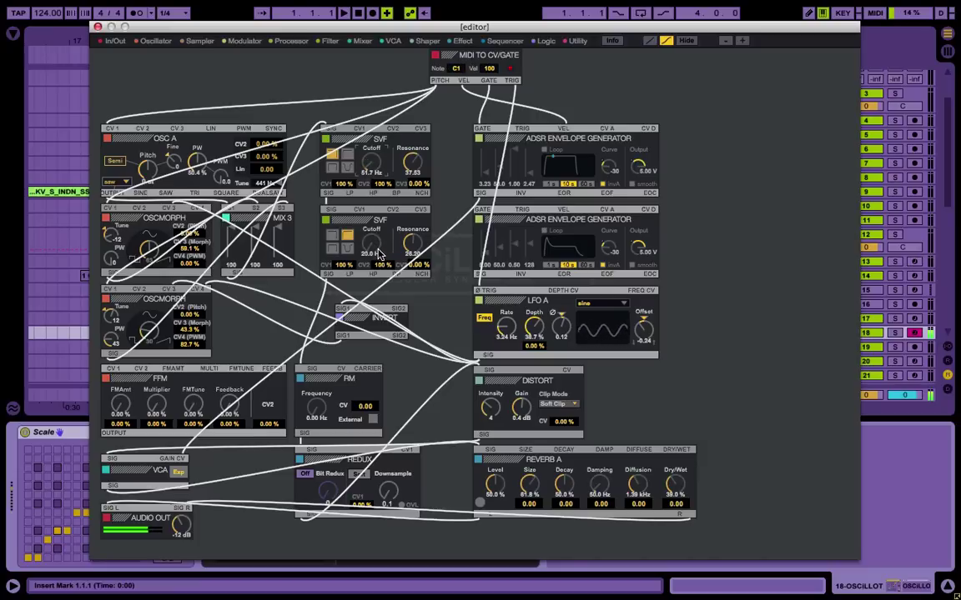
- Set the first SVF's cutoff to 1.86 kHz and resonance to 14.17, and hide the patch cables
left_click_drag(421, 155, 364, 165)
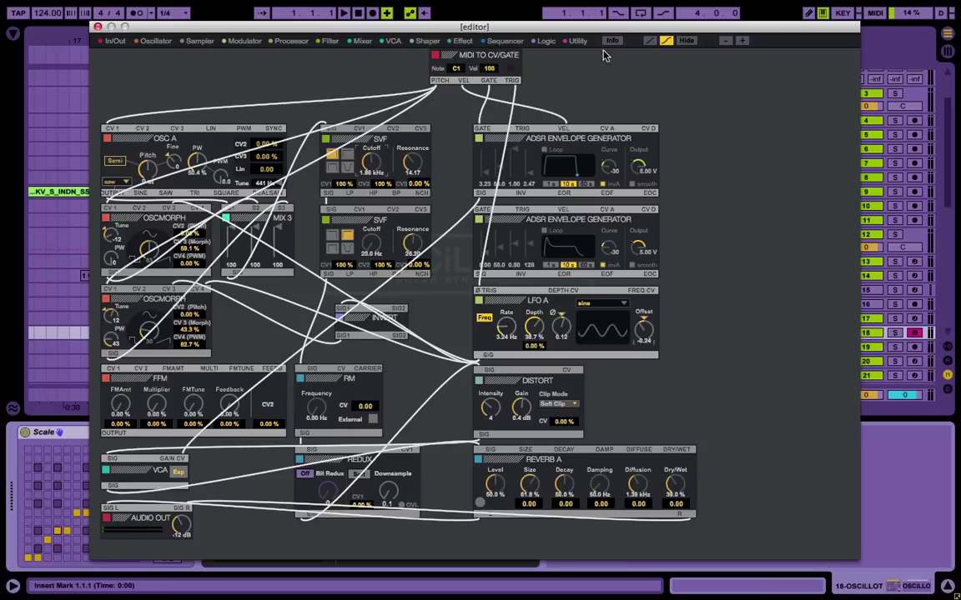
left_click(686, 41)
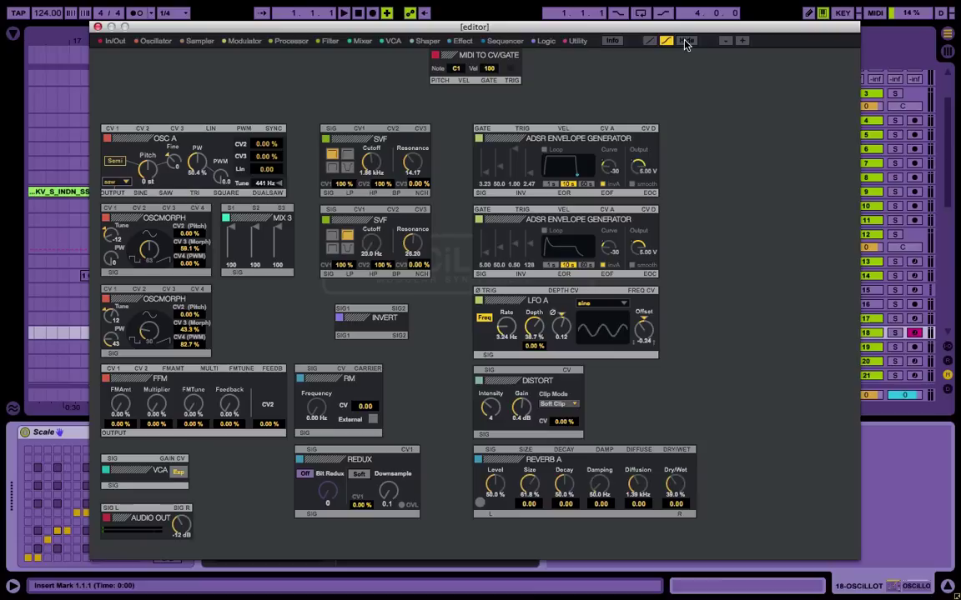